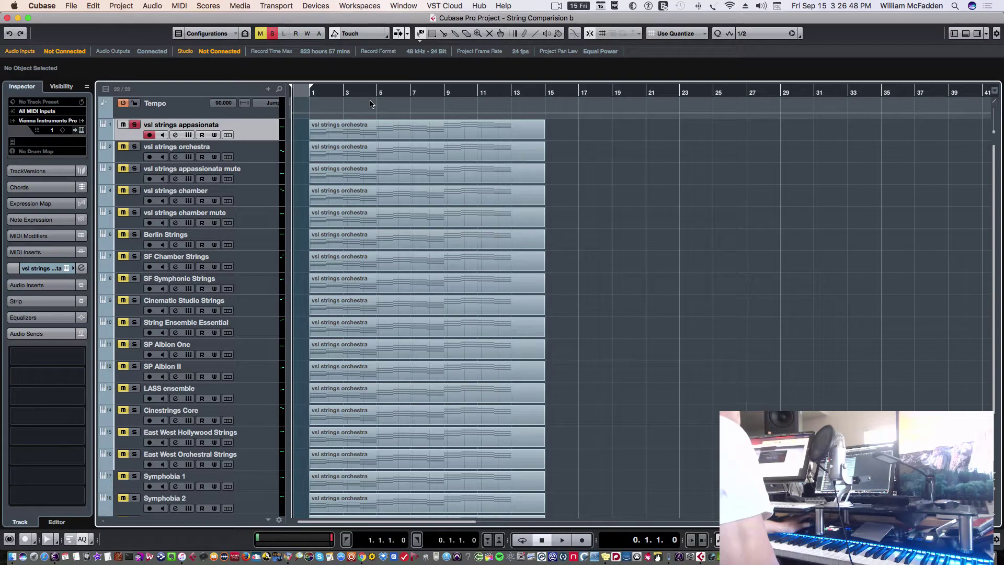
Play the project and inspect the reverb settings in the vsl strings appasionata track's instrument, closing its window when done
{"action": "left_click", "coordinate": [561, 540]}
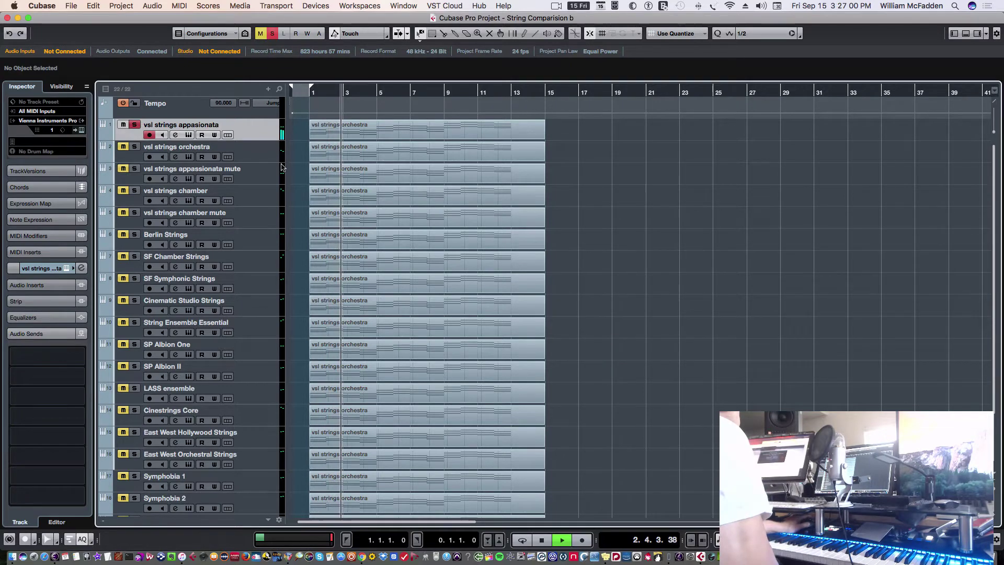
{"action": "left_click", "coordinate": [188, 135]}
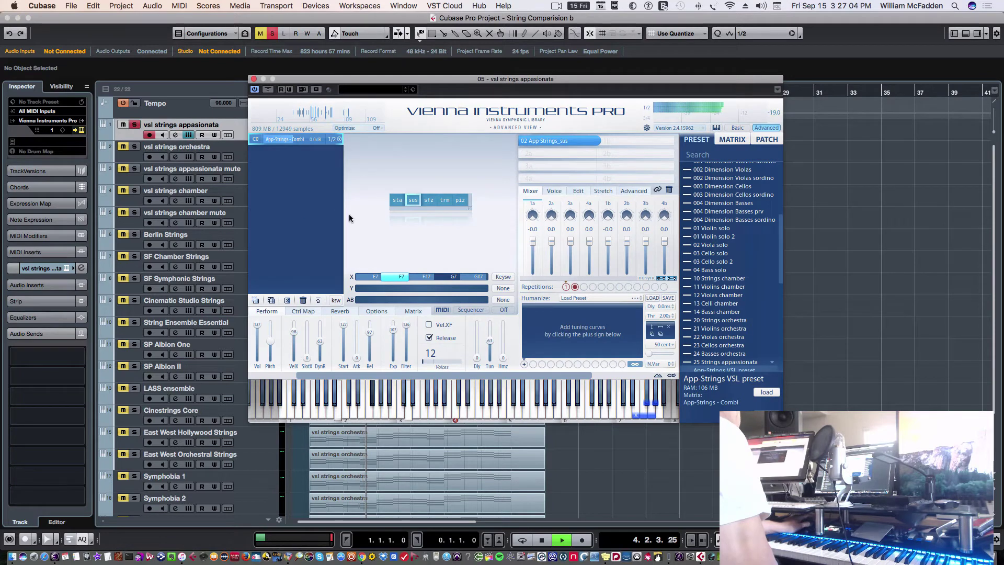
{"action": "left_click", "coordinate": [341, 311]}
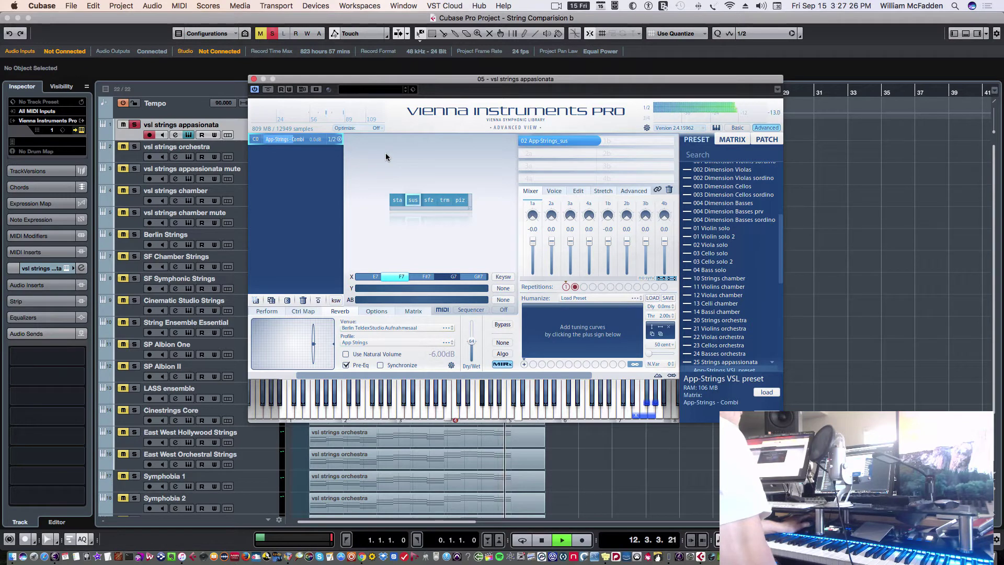
{"action": "left_click", "coordinate": [254, 79]}
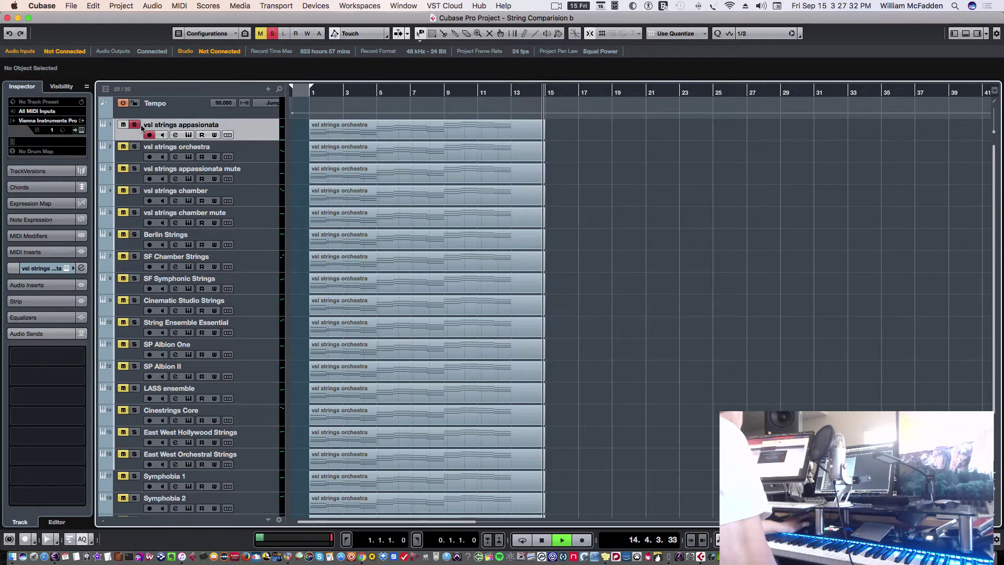
Switch the solo from vsl strings appasionata to the vsl strings orchestra track and restart playback from the project start
{"action": "key", "text": "s"}
{"action": "left_click", "coordinate": [253, 150]}
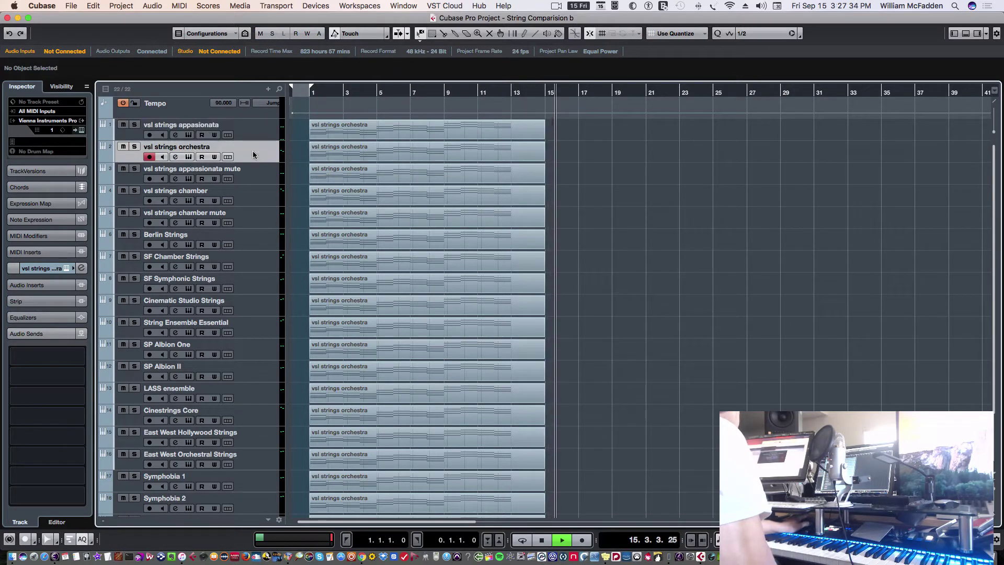
{"action": "left_click", "coordinate": [134, 148]}
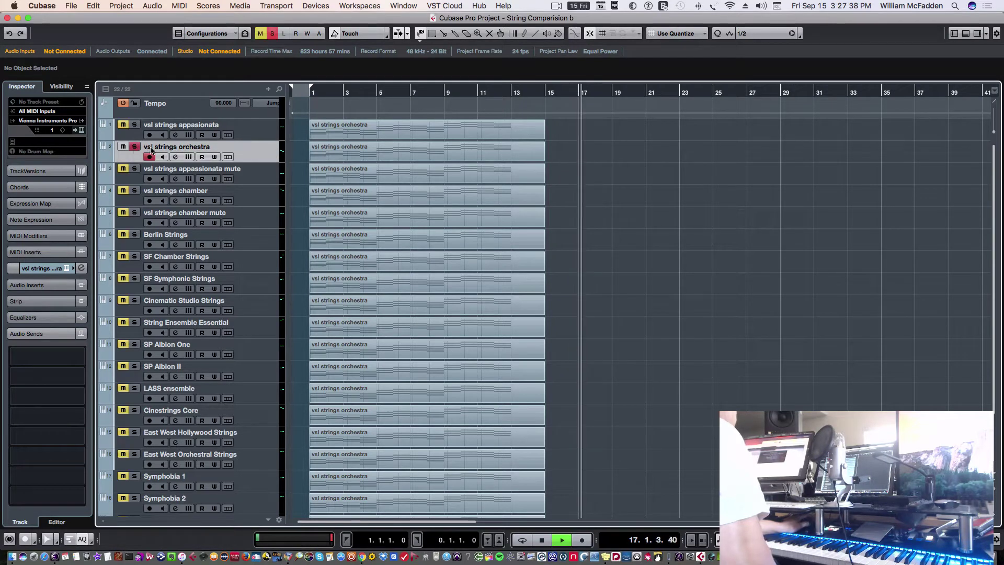
{"action": "key", "text": "KP_Decimal"}
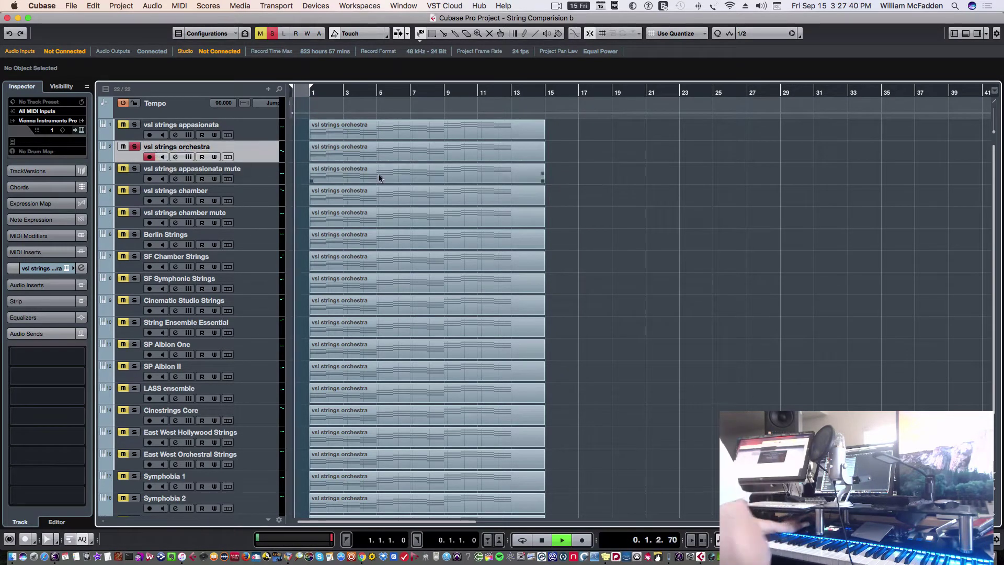
Inspect the reverb settings in the vsl strings orchestra track's instrument during playback, look over the track list, and close the instrument
{"action": "left_click", "coordinate": [188, 157]}
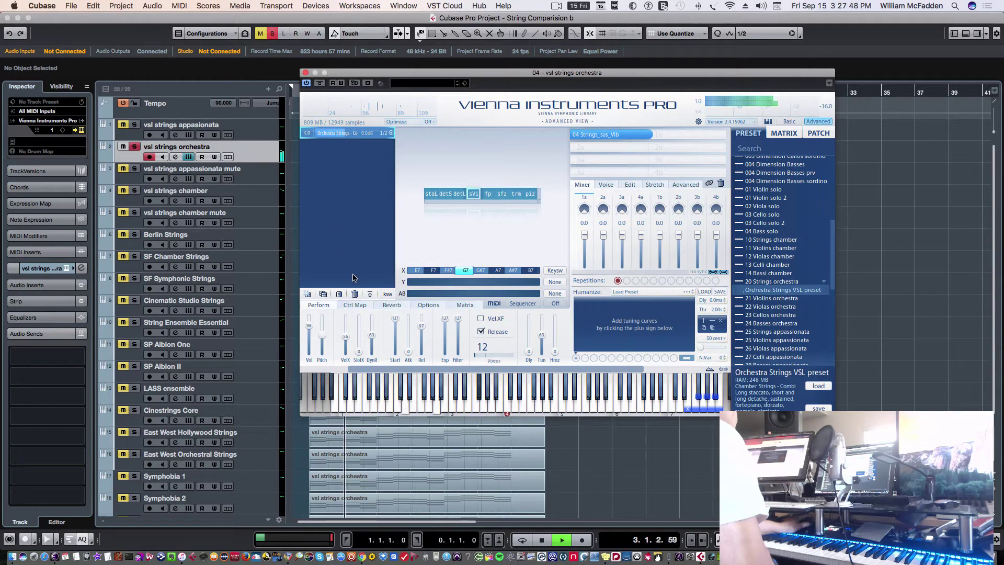
{"action": "left_click", "coordinate": [388, 304]}
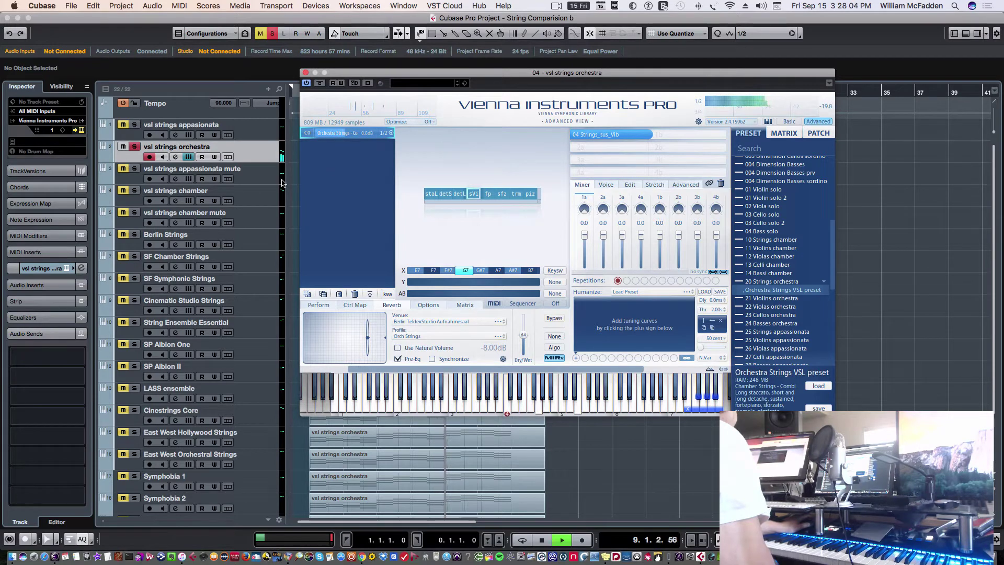
{"action": "scroll", "coordinate": [220, 234], "scroll_direction": "down", "scroll_amount": 3}
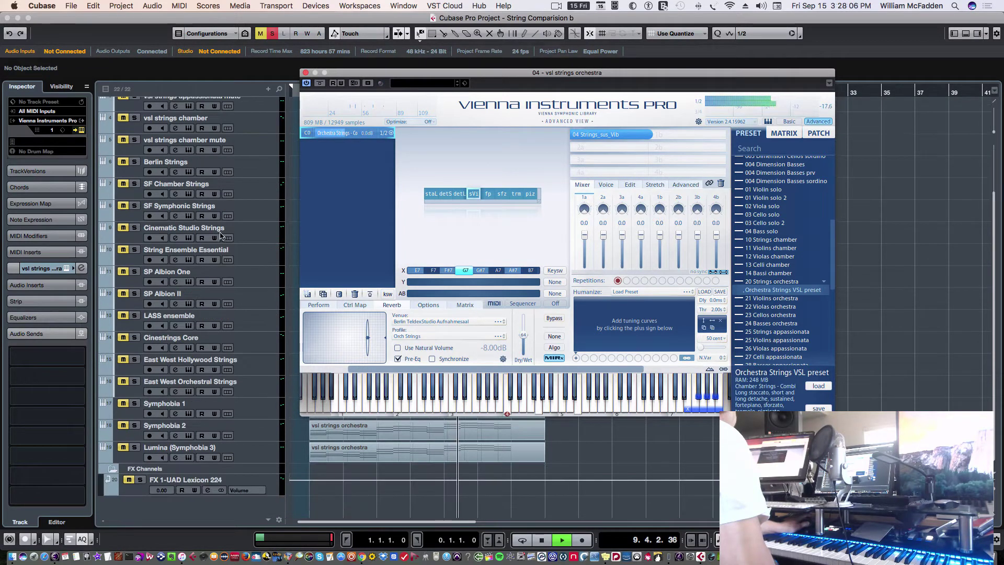
{"action": "scroll", "coordinate": [220, 234], "scroll_direction": "up", "scroll_amount": 3}
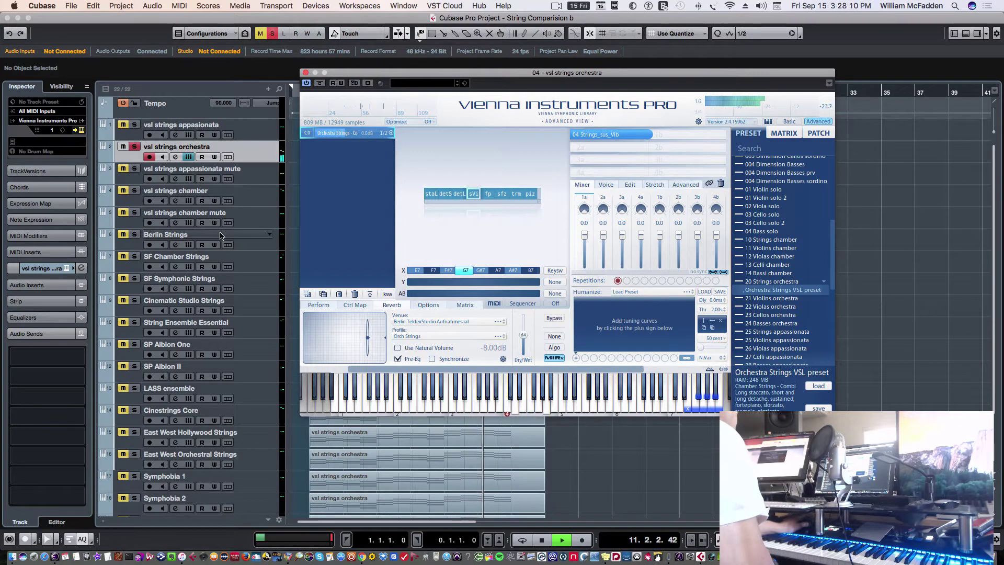
{"action": "left_click", "coordinate": [306, 73]}
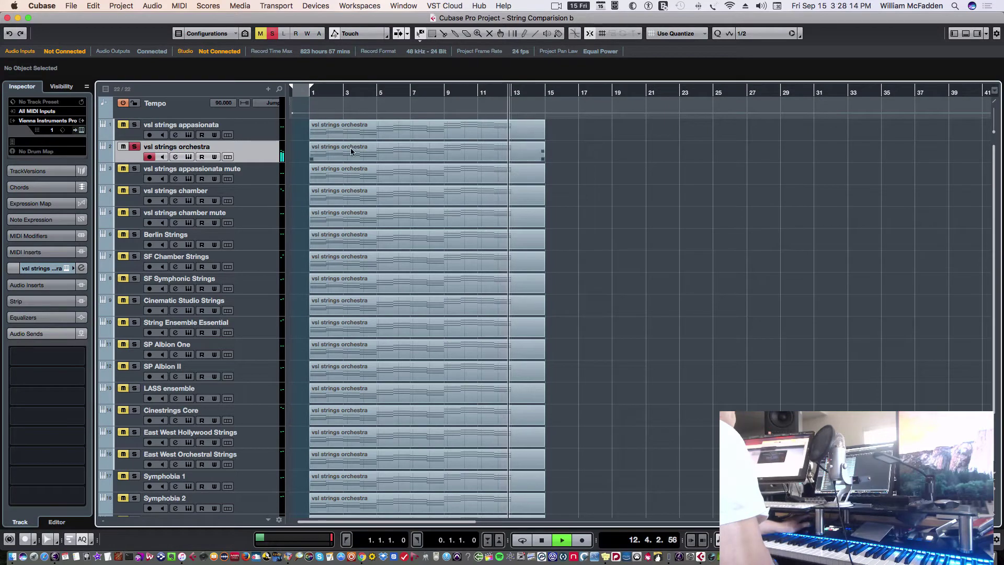
Move the solo to the vsl strings appassionata mute track, select that track and replay from the project start
{"action": "left_click", "coordinate": [133, 169]}
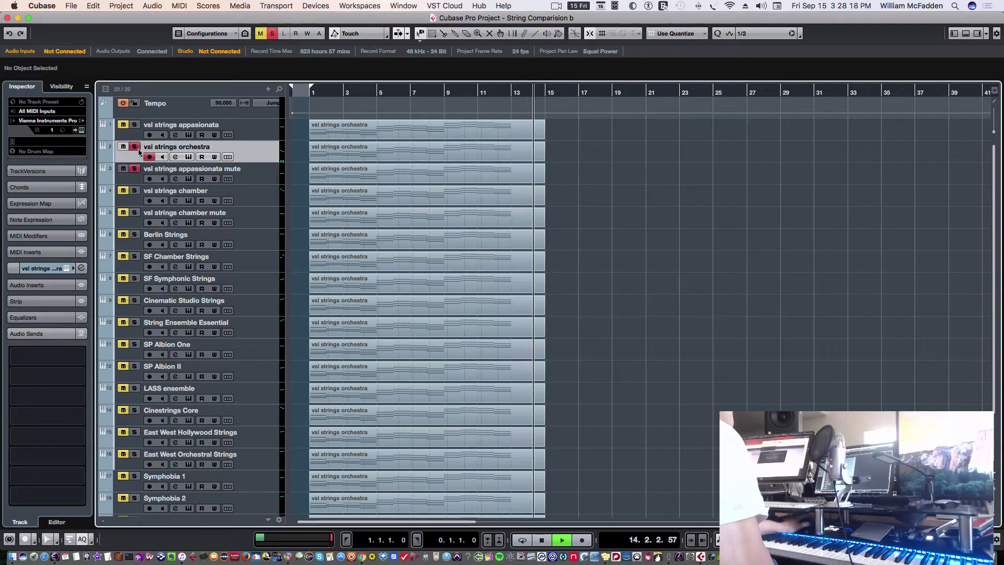
{"action": "left_click", "coordinate": [135, 147]}
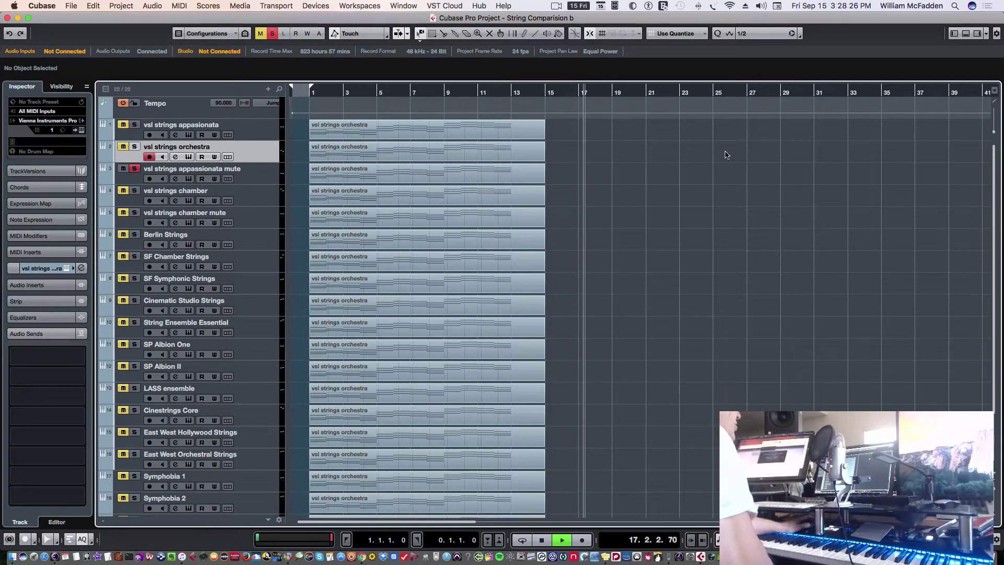
{"action": "key", "text": "Home"}
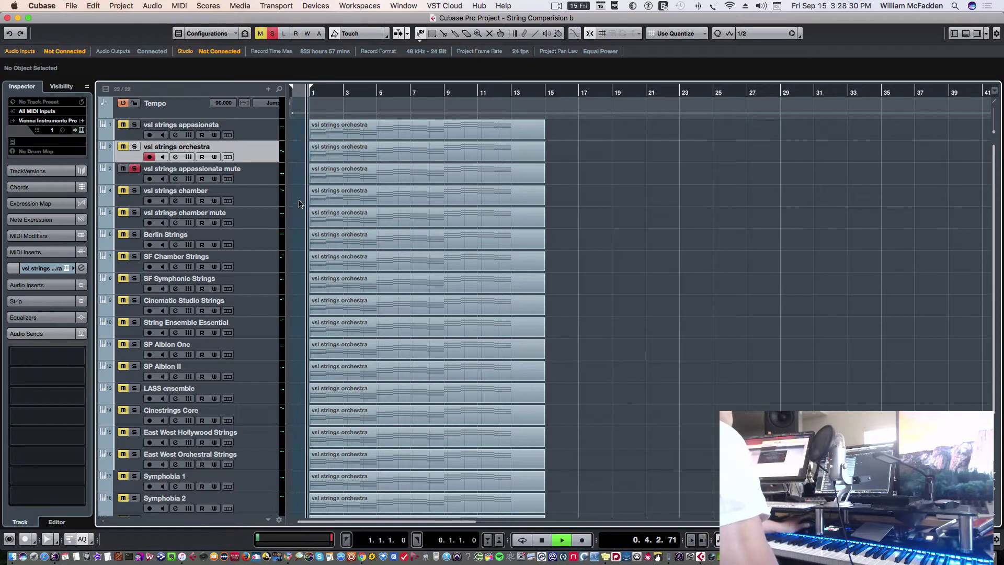
{"action": "left_click", "coordinate": [257, 184]}
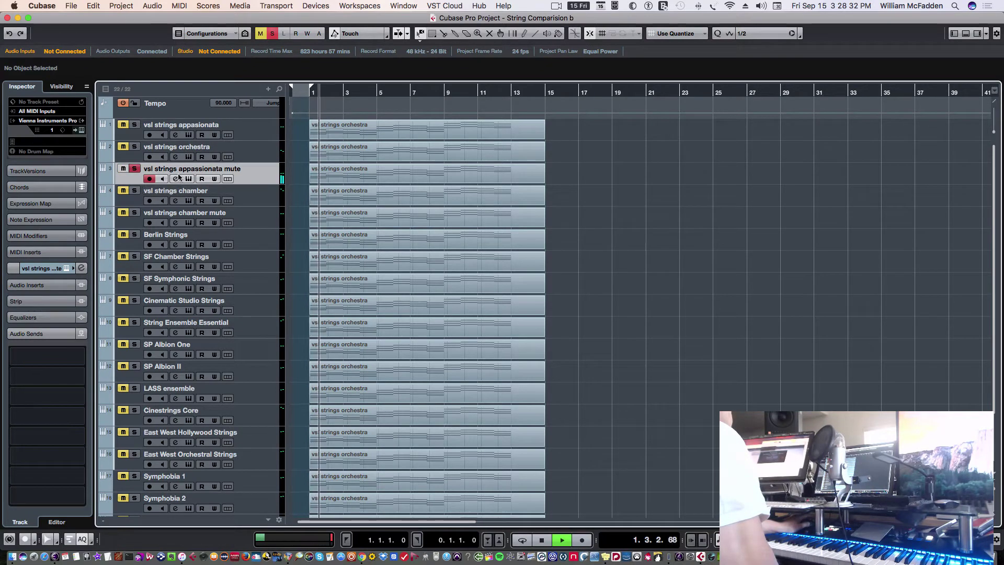
Inspect the reverb settings in the vsl strings appassionata mute track's instrument while listening, and close its window
{"action": "left_click", "coordinate": [188, 179]}
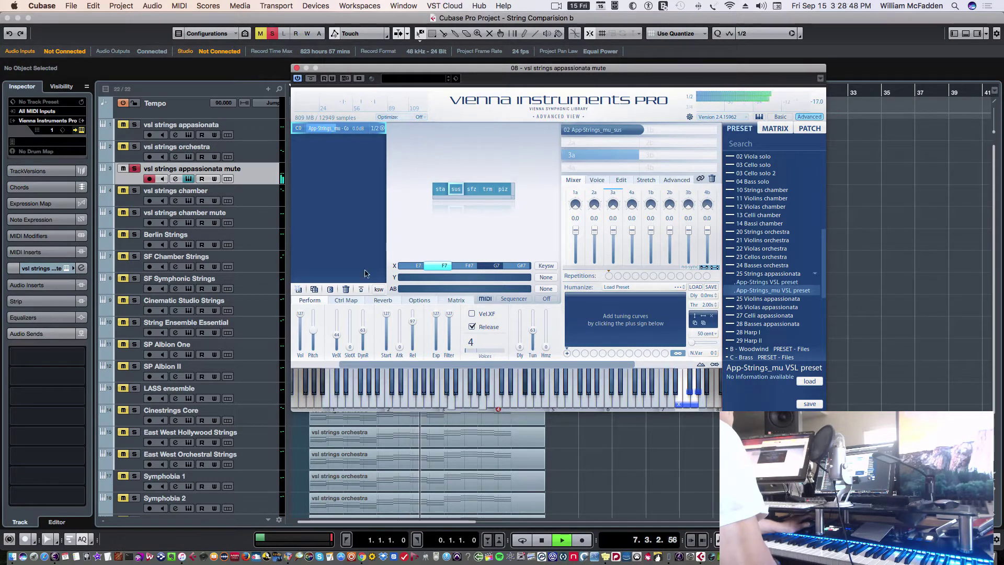
{"action": "left_click", "coordinate": [381, 301]}
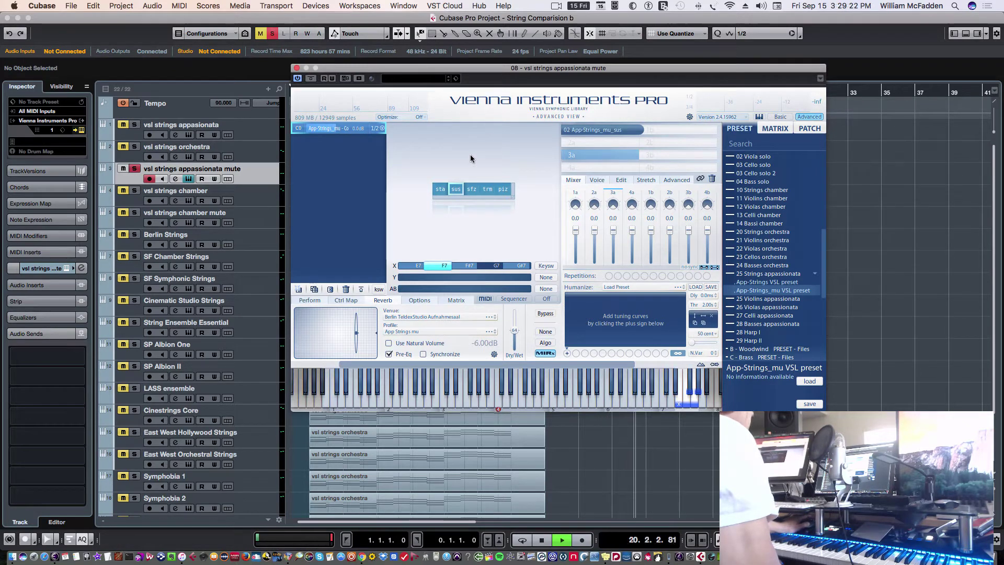
{"action": "left_click", "coordinate": [296, 68]}
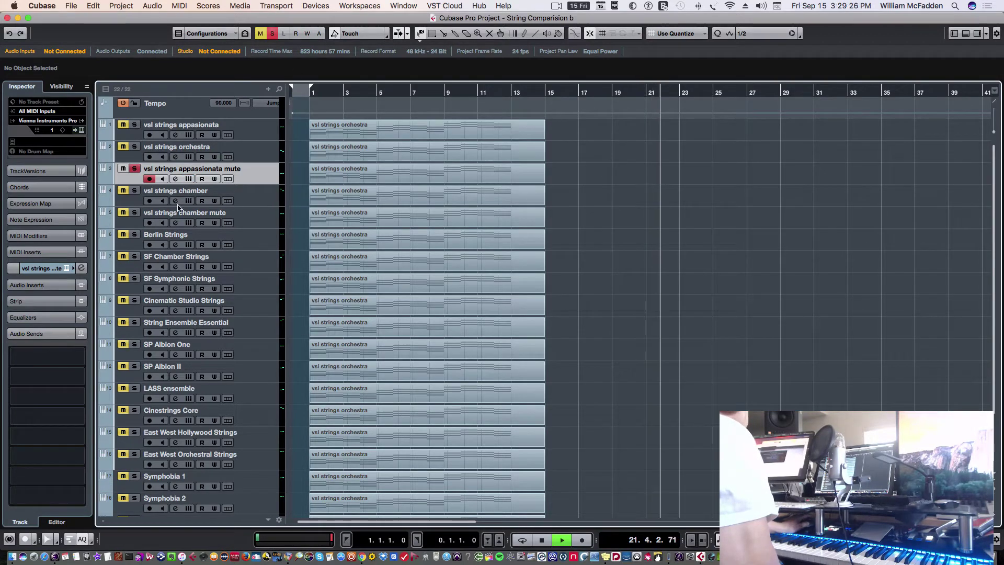
Unsolo vsl strings appassionata mute, solo and select the vsl strings chamber track, and restart playback from the project start
{"action": "left_click", "coordinate": [134, 169]}
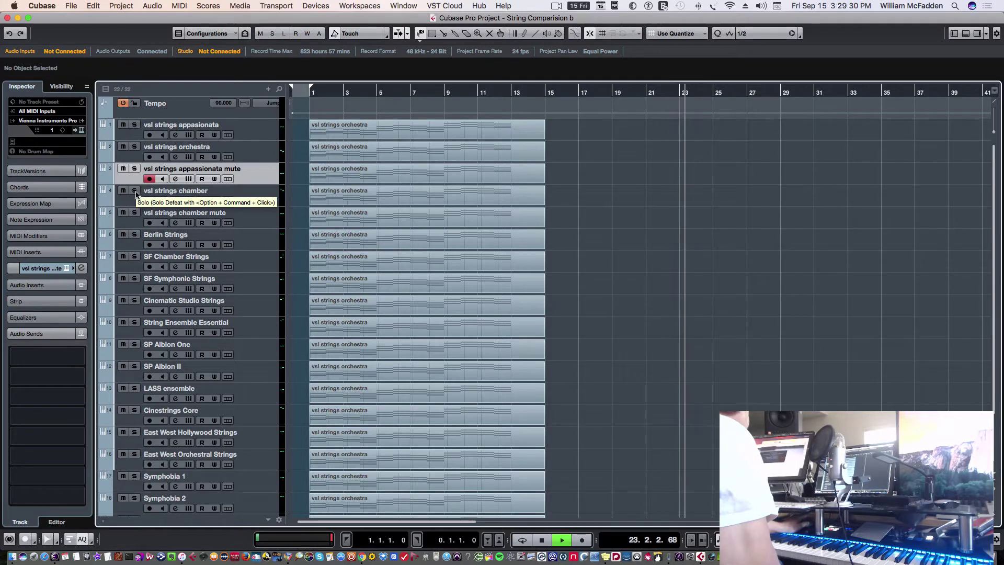
{"action": "left_click", "coordinate": [134, 191]}
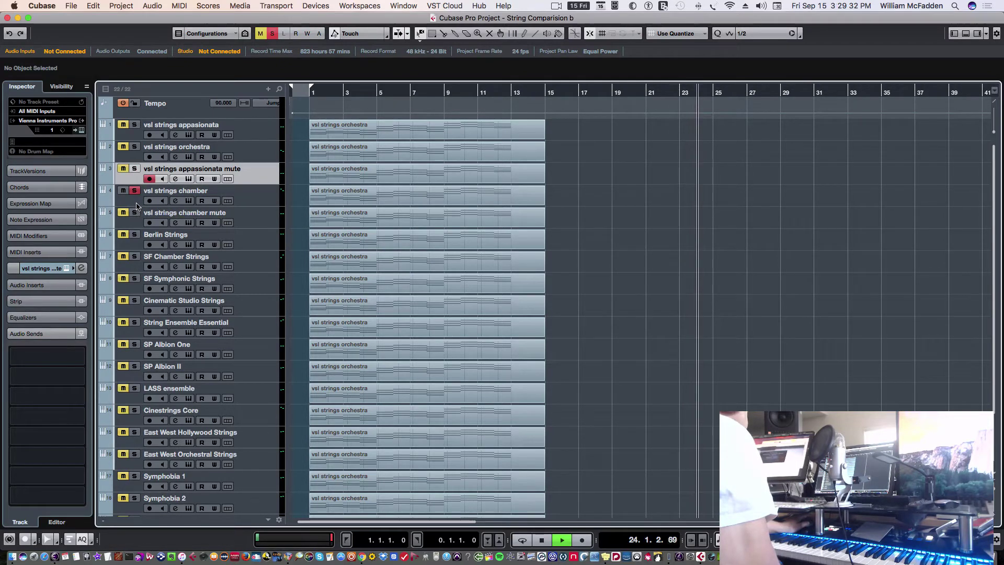
{"action": "left_click", "coordinate": [137, 206]}
{"action": "key", "text": "KP_Decimal"}
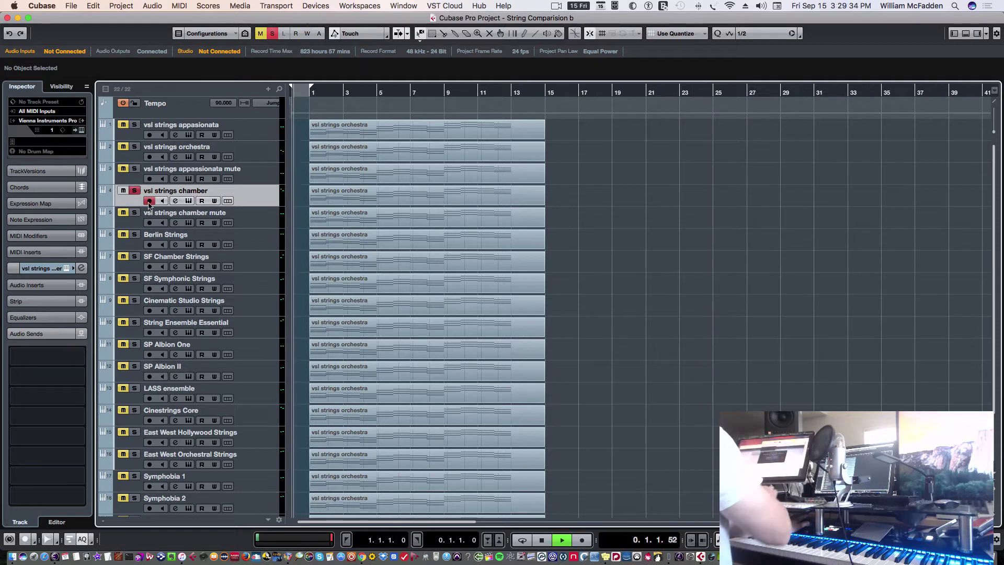
Inspect the reverb settings in the vsl strings chamber track's instrument while it plays, and close its window
{"action": "left_click", "coordinate": [189, 204]}
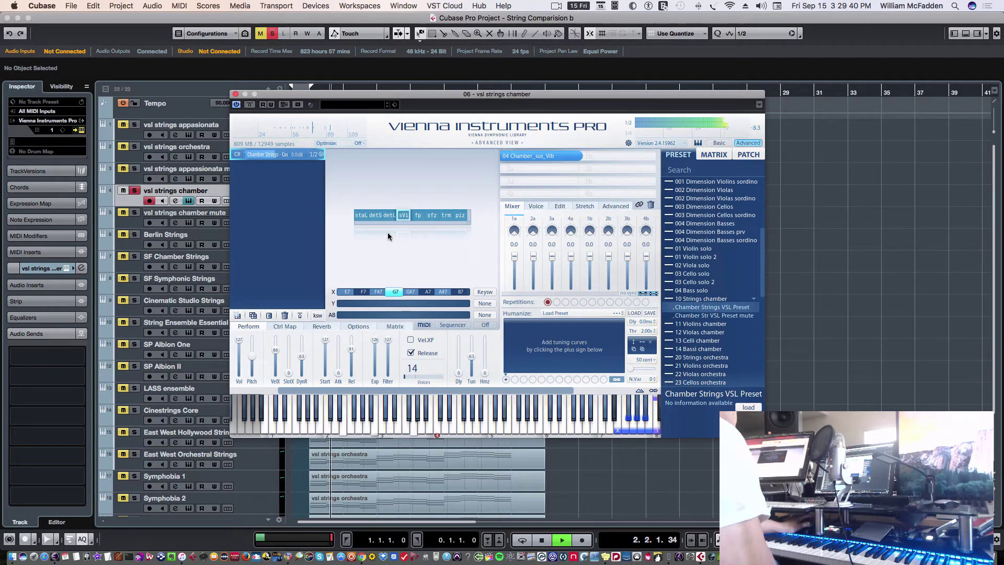
{"action": "left_click", "coordinate": [329, 327]}
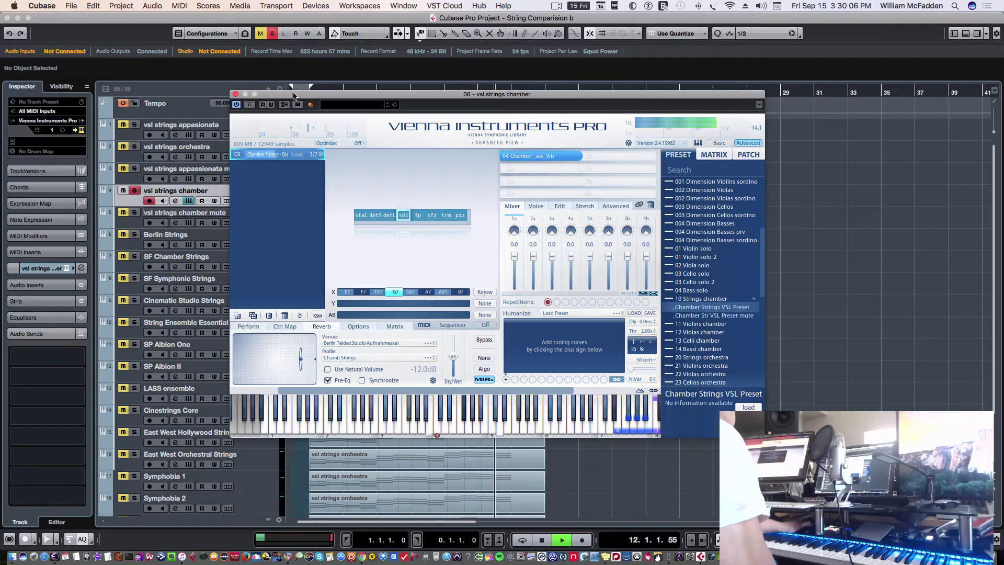
{"action": "left_click", "coordinate": [235, 95]}
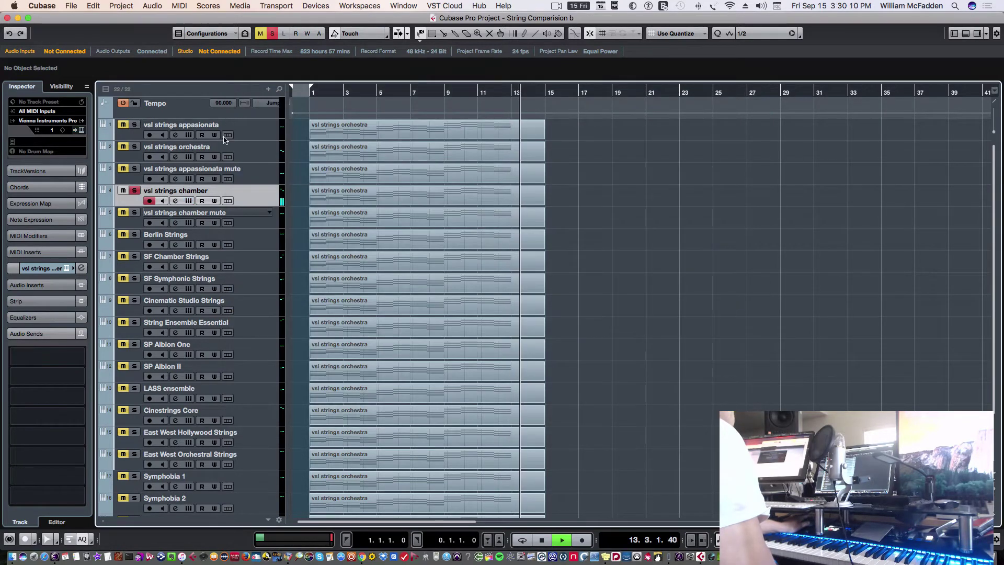
Unsolo vsl strings chamber, select and solo vsl strings chamber mute, and play the passage again from the start
{"action": "left_click", "coordinate": [138, 190]}
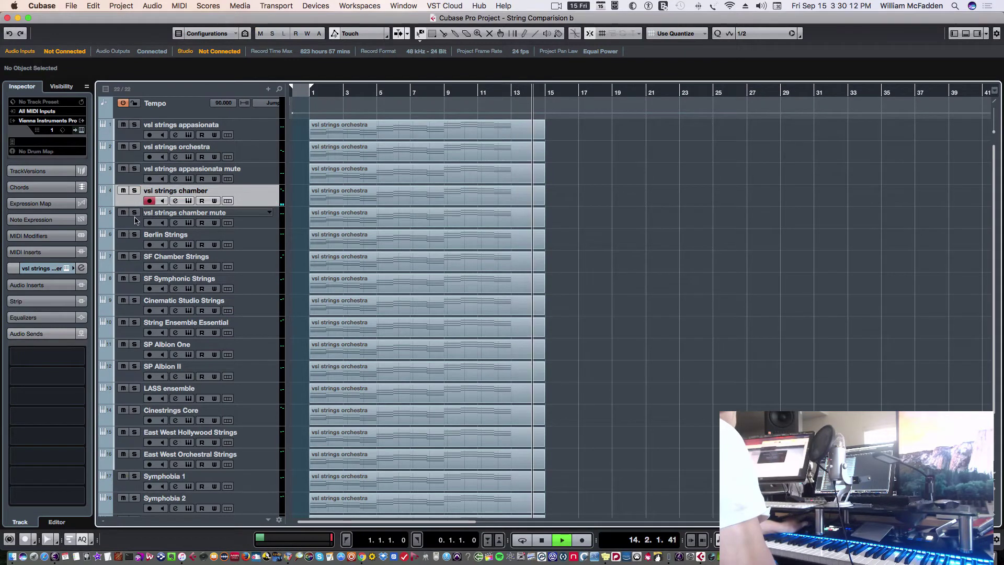
{"action": "left_click", "coordinate": [136, 219]}
{"action": "left_click", "coordinate": [135, 213]}
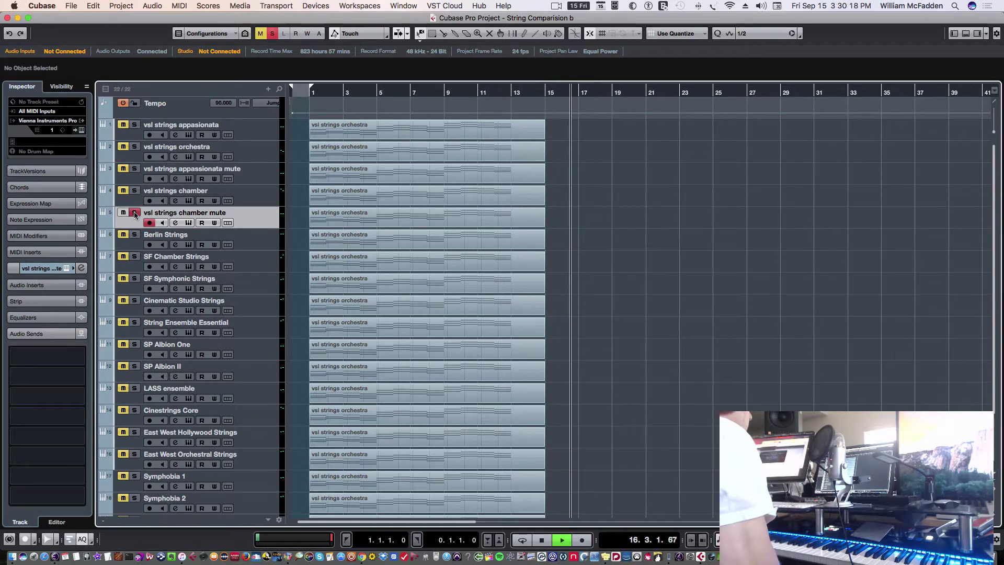
{"action": "key", "text": "Home"}
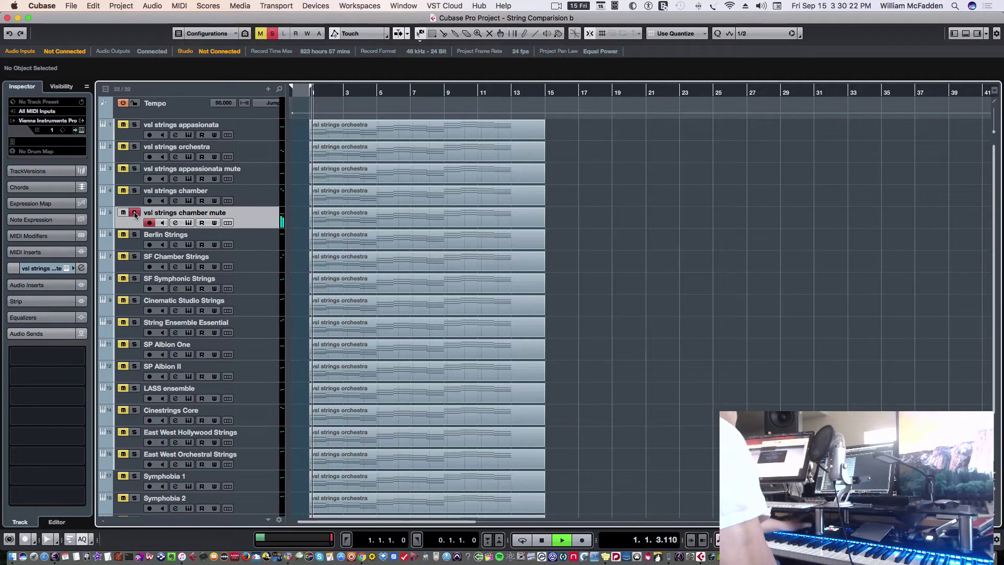
Inspect the reverb settings in the vsl strings chamber mute track's instrument during playback, and close its window
{"action": "left_click", "coordinate": [189, 224]}
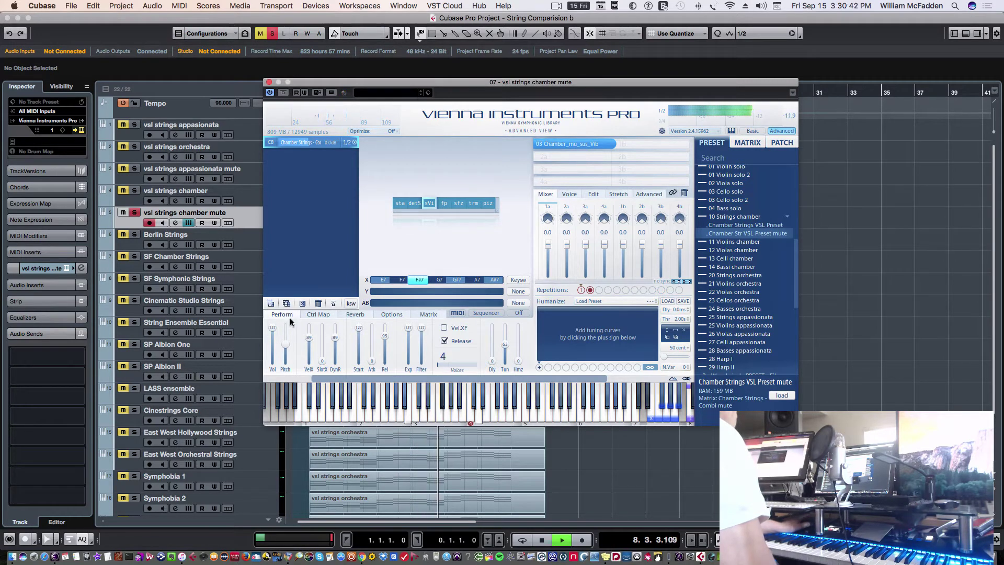
{"action": "left_click", "coordinate": [351, 313]}
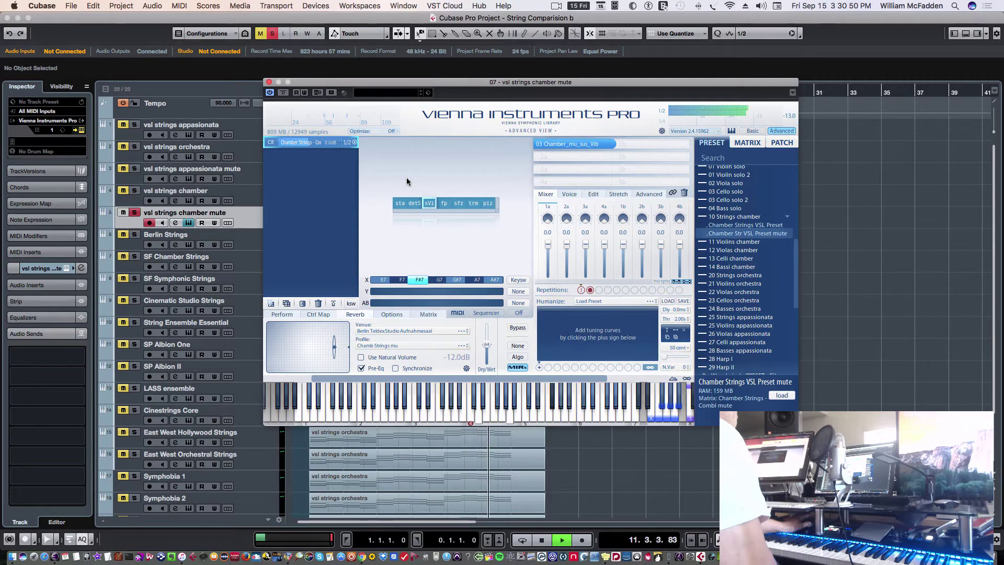
{"action": "left_click", "coordinate": [269, 82]}
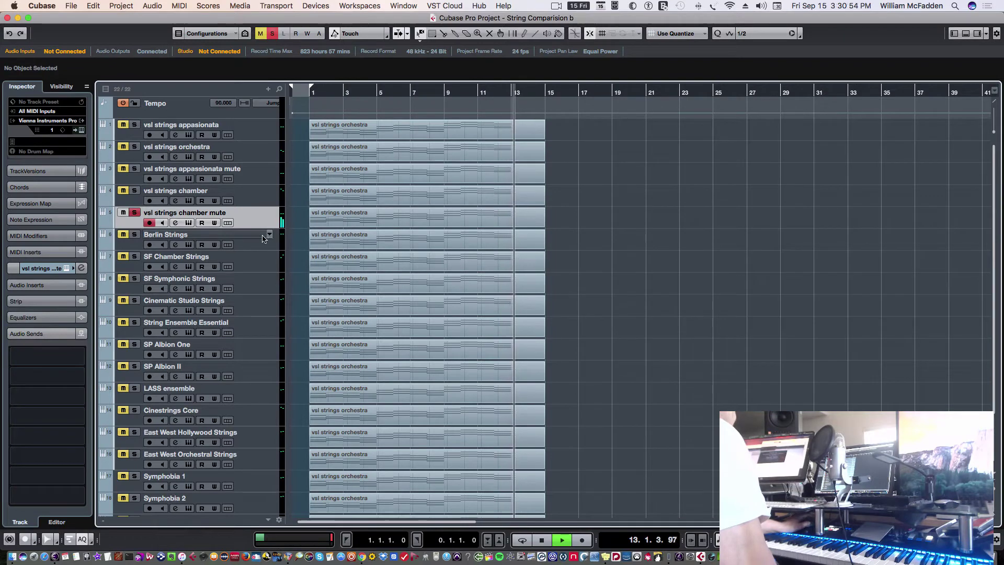
Select the Berlin Strings track, move the solo to it from vsl strings chamber mute, and return to the project start
{"action": "left_click", "coordinate": [246, 242]}
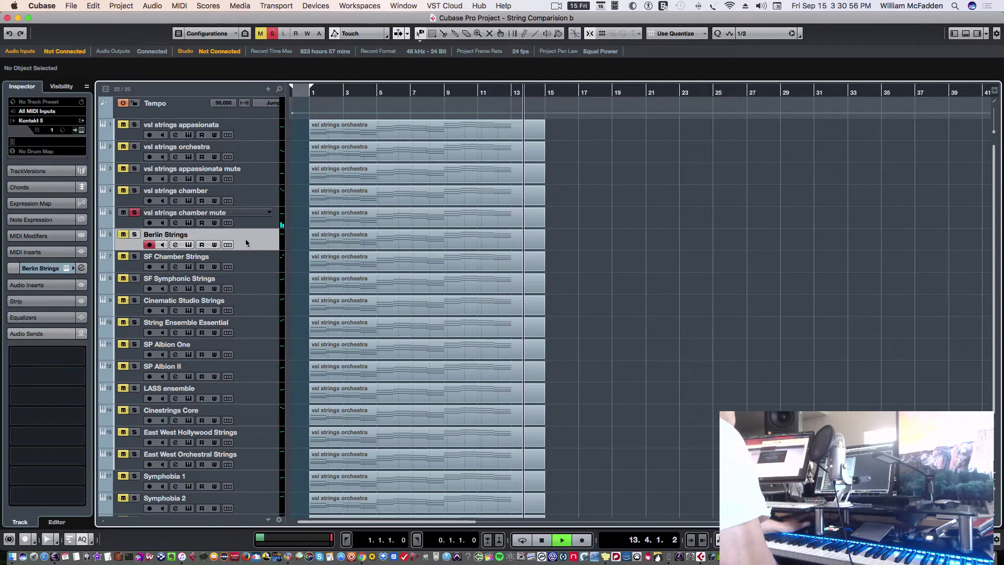
{"action": "left_click", "coordinate": [134, 212]}
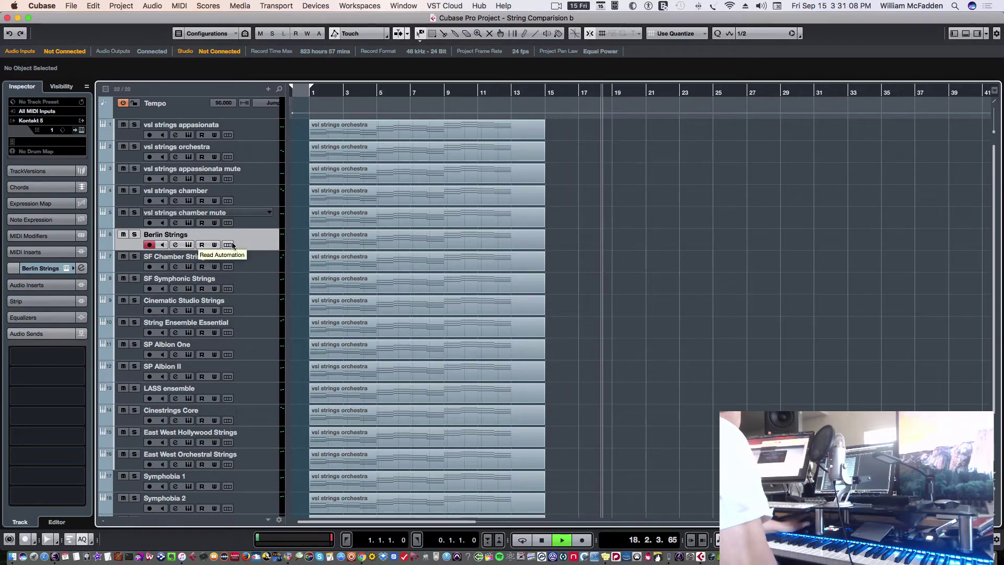
{"action": "left_click", "coordinate": [135, 236]}
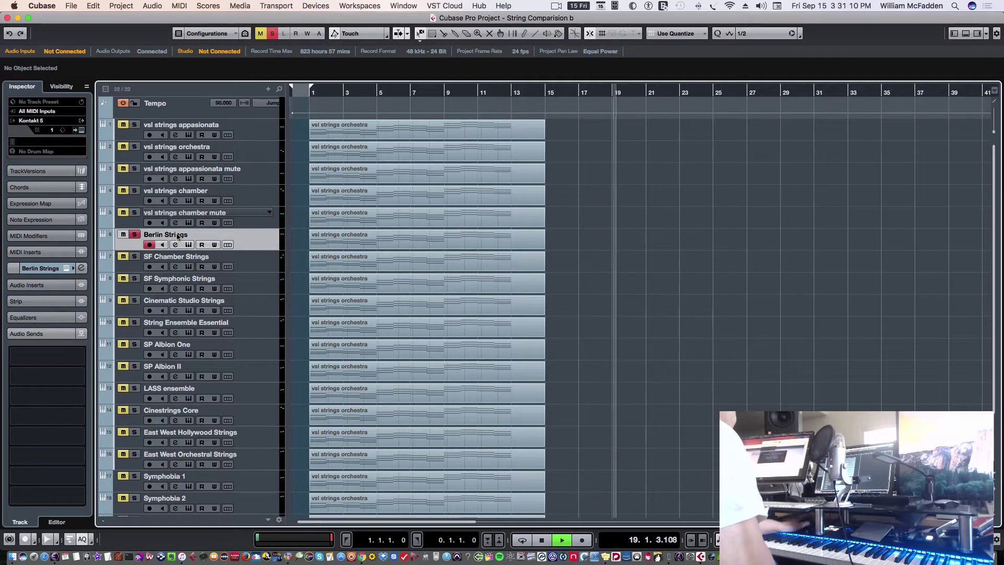
{"action": "key", "text": "KP_Decimal"}
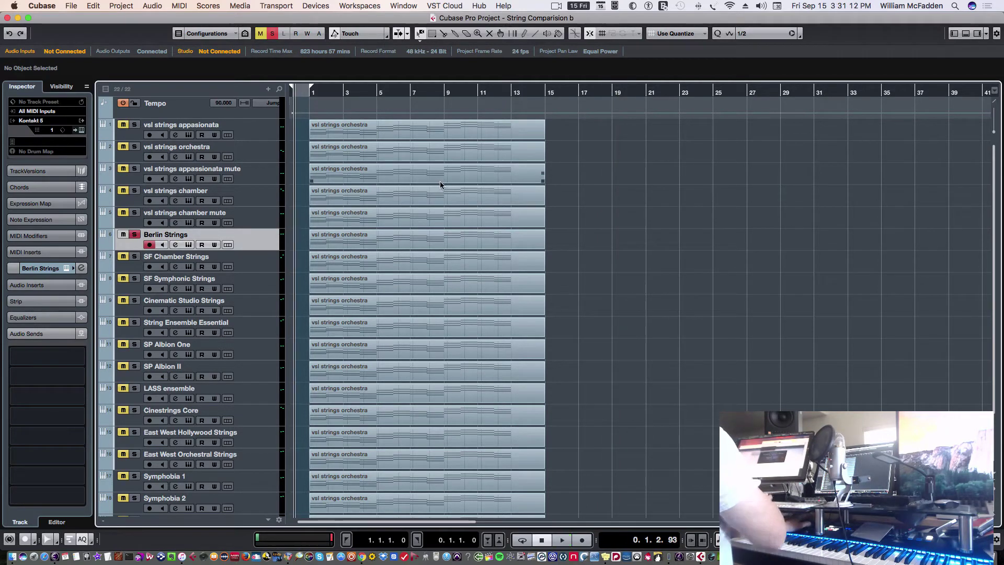
Examine the Berlin Strings track's Kontakt instrument while the passage plays, repositioning its window as needed, and close it
{"action": "left_click", "coordinate": [188, 245]}
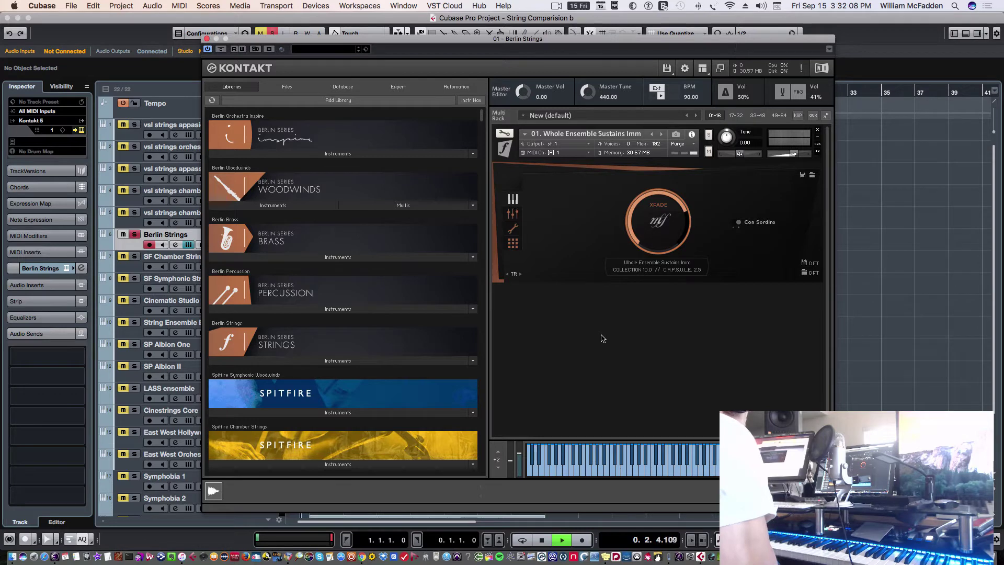
{"action": "key", "text": "space"}
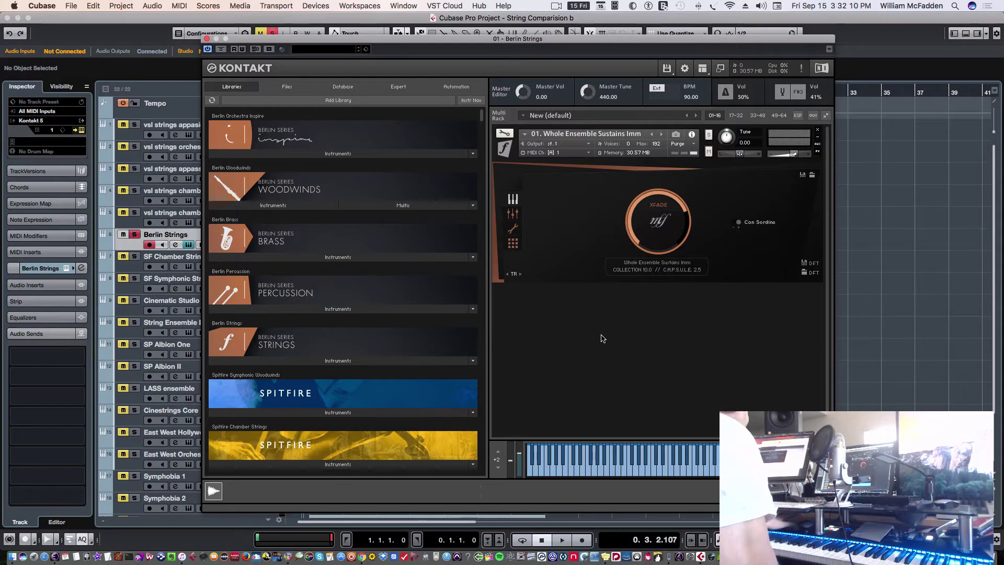
{"action": "left_click_drag", "start_coordinate": [433, 40], "coordinate": [628, 129]}
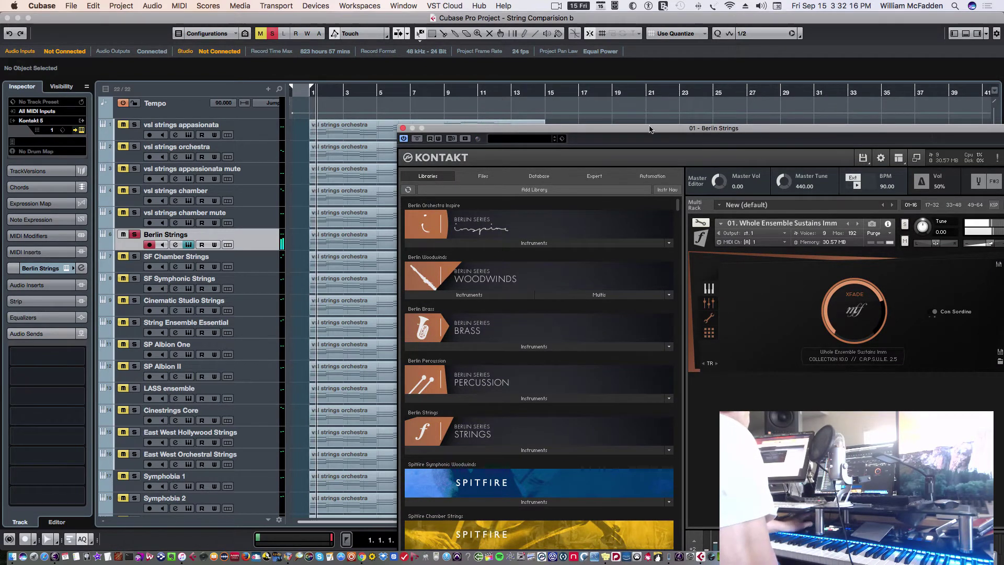
{"action": "left_click_drag", "start_coordinate": [650, 129], "coordinate": [463, 41]}
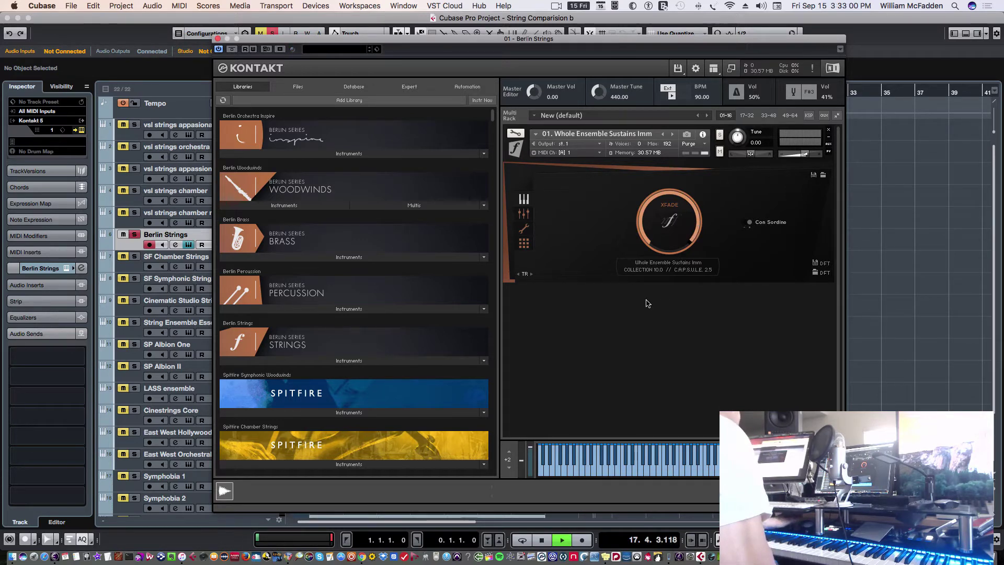
{"action": "left_click", "coordinate": [218, 40]}
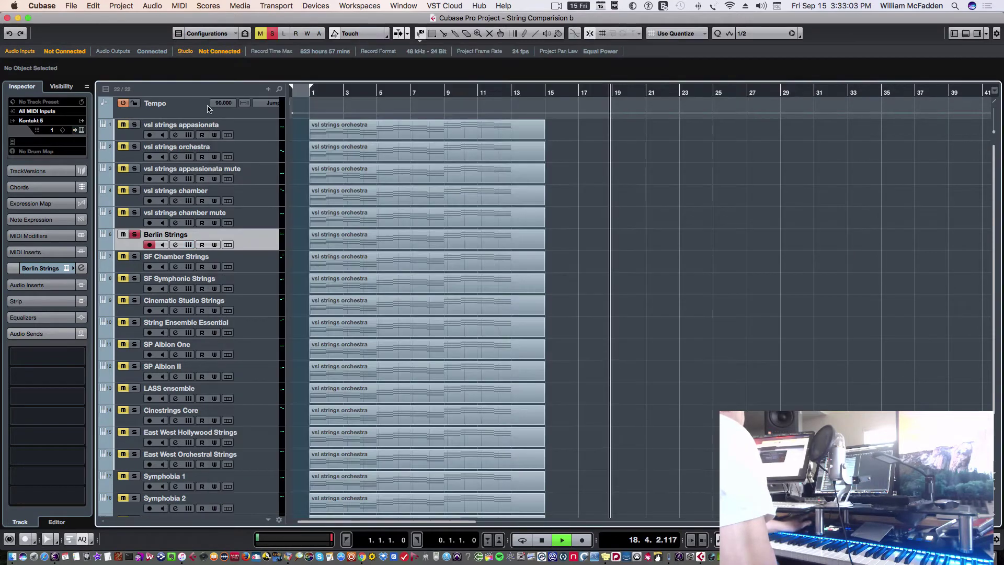
Unsolo Berlin Strings, and select and solo the SF Chamber Strings track
{"action": "left_click", "coordinate": [134, 235]}
{"action": "left_click", "coordinate": [253, 266]}
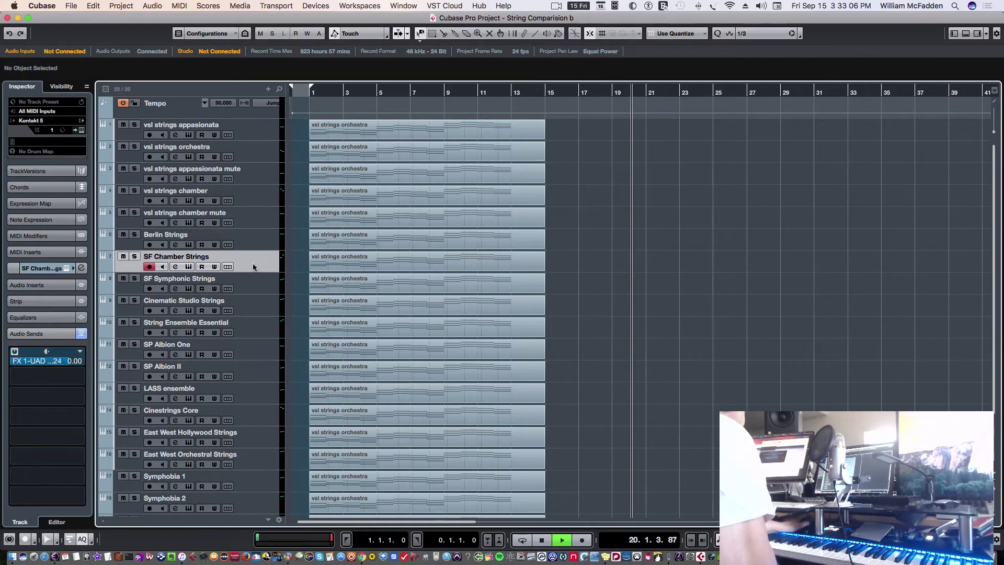
{"action": "left_click", "coordinate": [135, 256]}
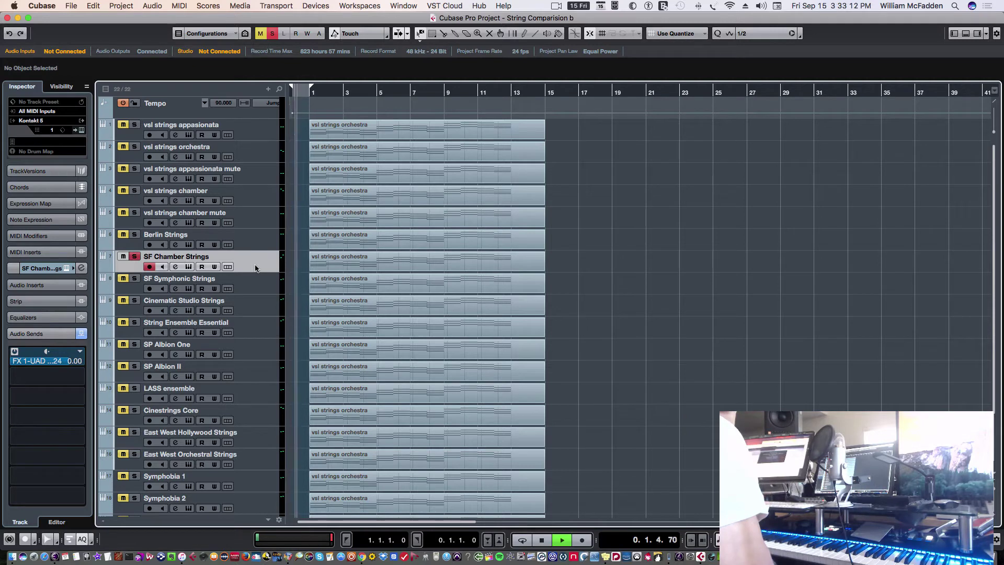
Set the SF Chamber Strings instrument to the Long CS articulation with its modulation wheel raised, and close its window
{"action": "left_click", "coordinate": [190, 266]}
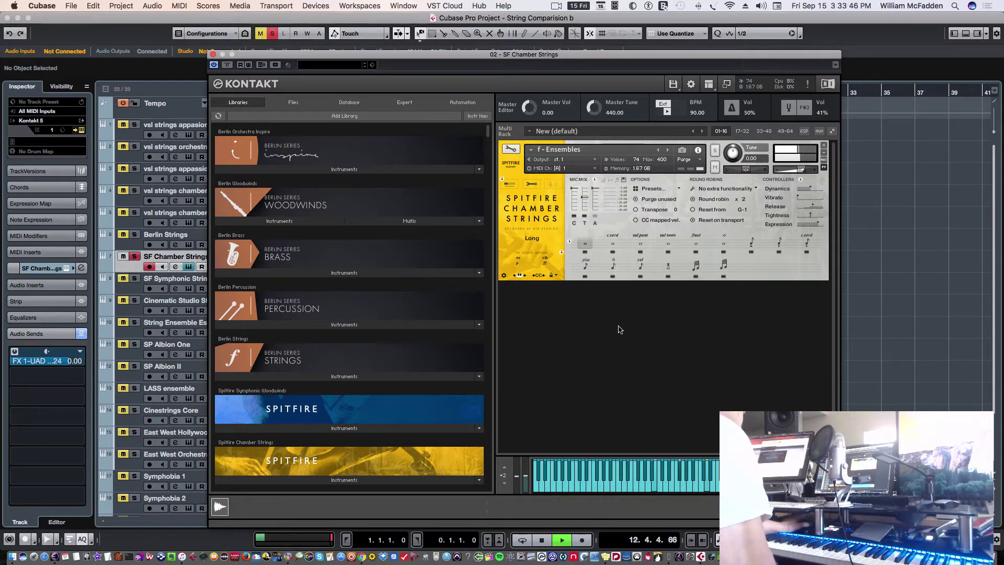
{"action": "left_click", "coordinate": [613, 245]}
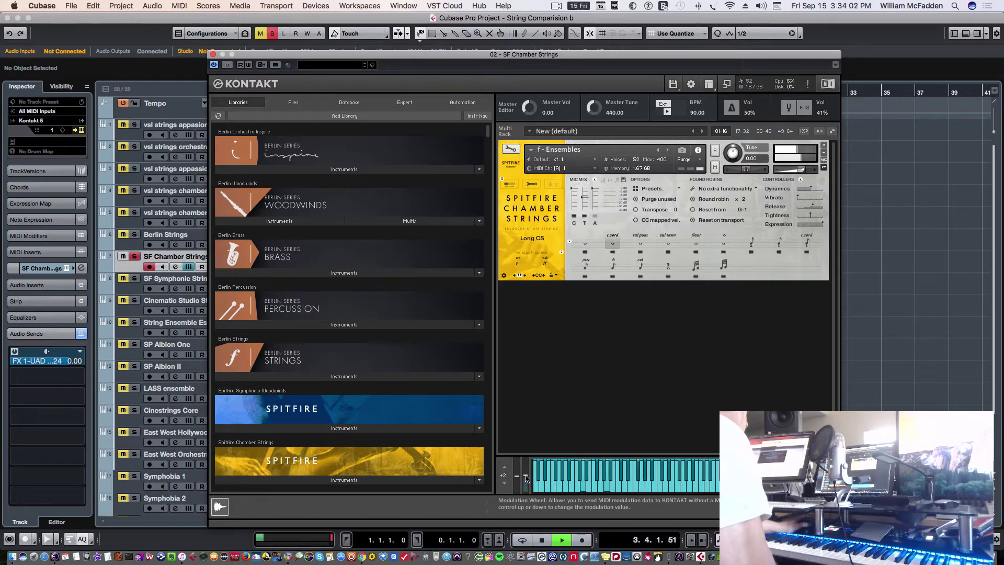
{"action": "left_click_drag", "start_coordinate": [526, 476], "coordinate": [527, 463]}
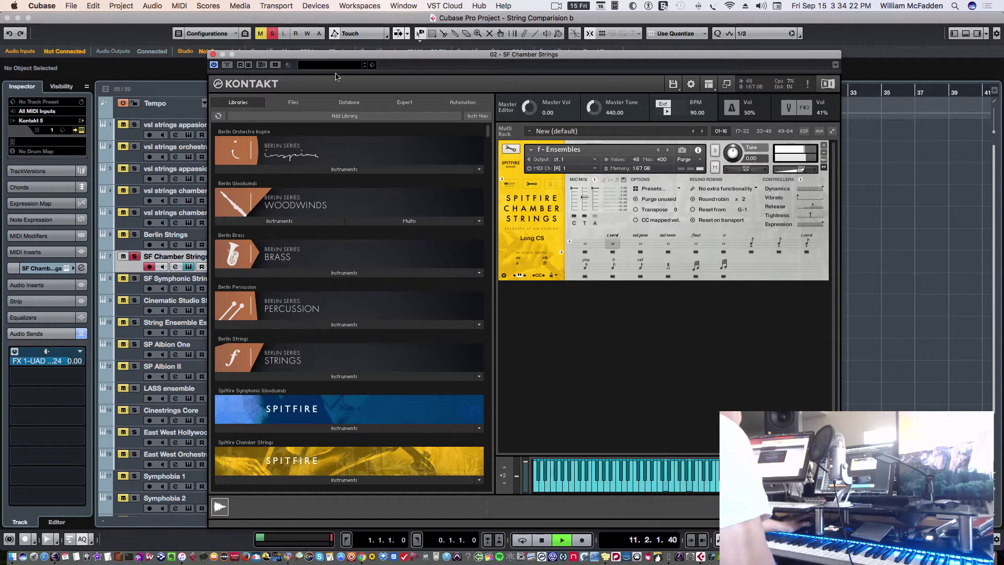
{"action": "left_click", "coordinate": [213, 55]}
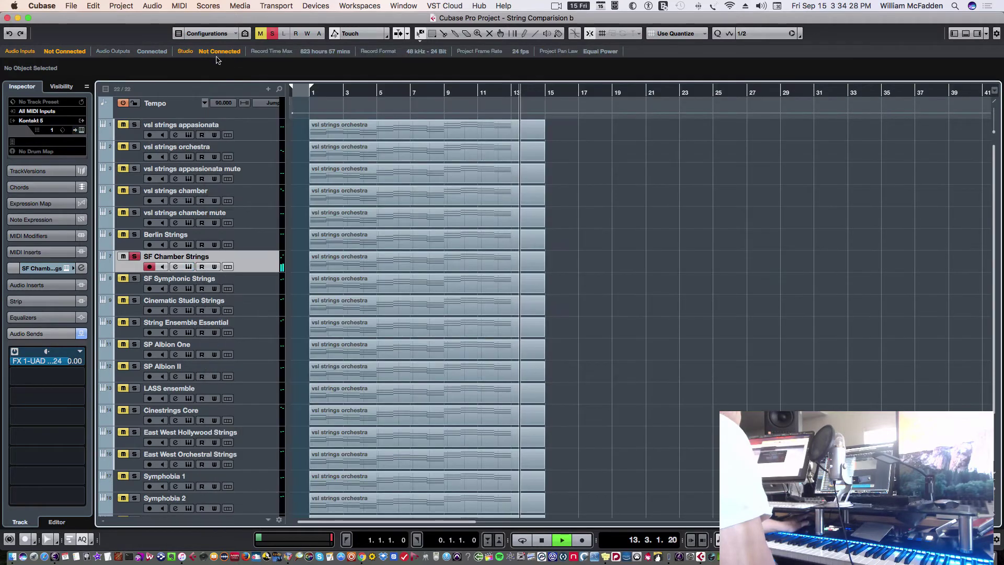
Move the solo from SF Chamber Strings to SF Symphonic Strings, select that track, and play the passage from the project start
{"action": "left_click", "coordinate": [135, 256]}
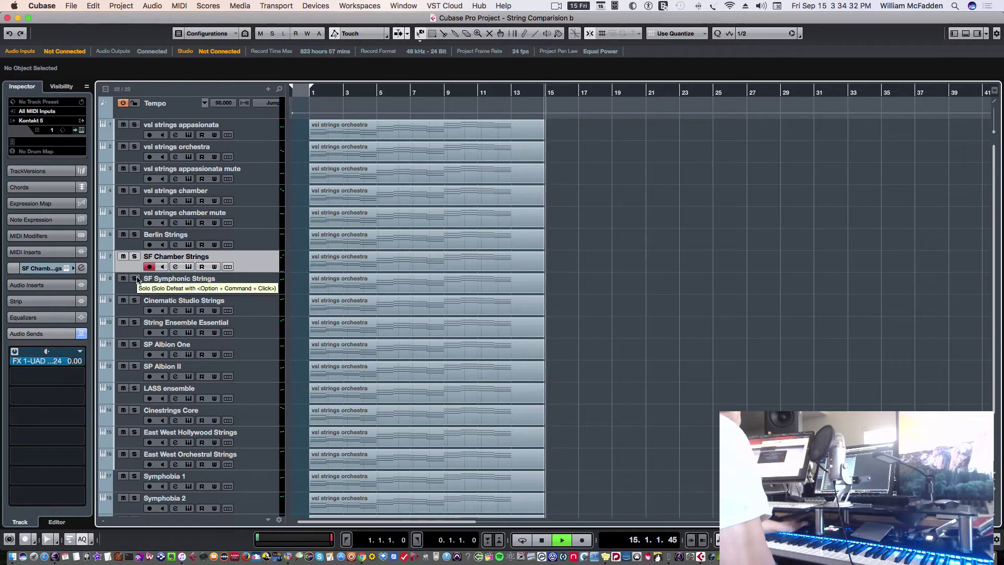
{"action": "left_click", "coordinate": [135, 279]}
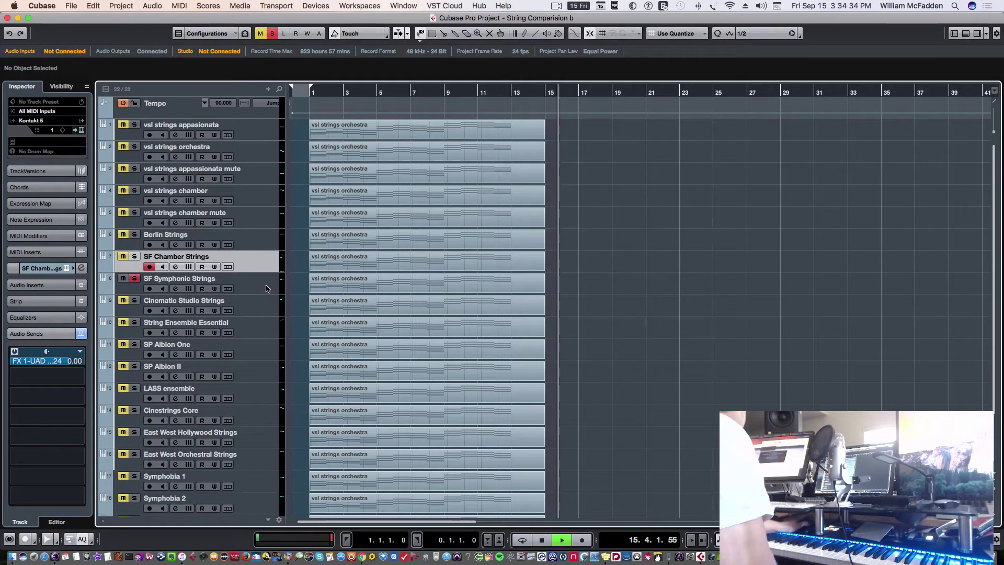
{"action": "left_click", "coordinate": [266, 287]}
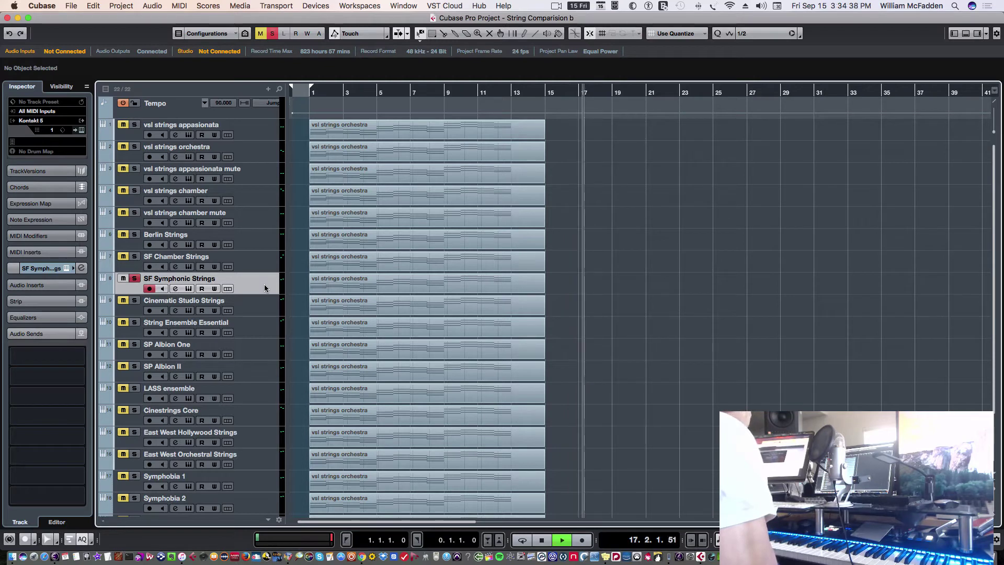
{"action": "key", "text": "KP_Decimal"}
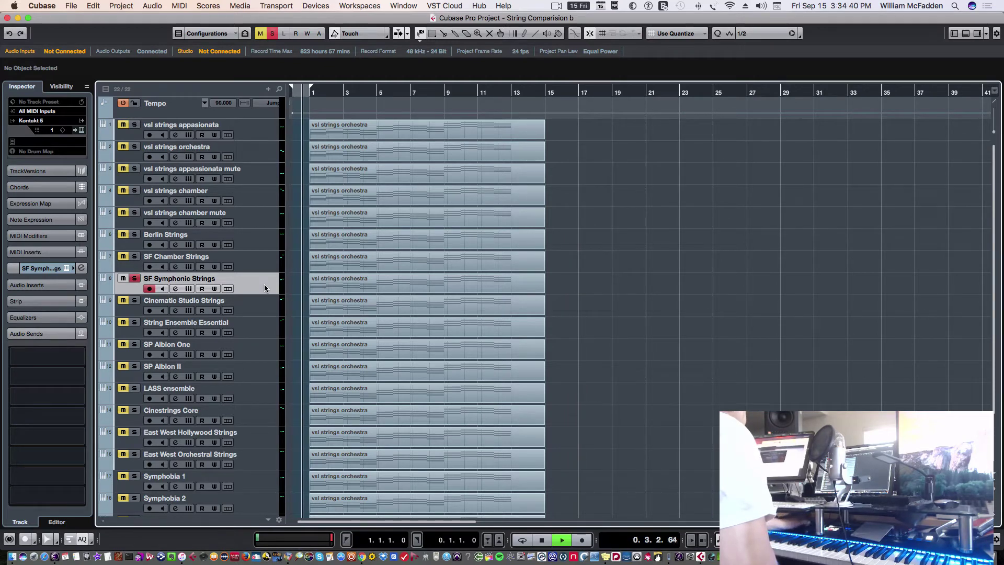
Switch the SF Symphonic Strings instrument to the Long CS articulation, replay the passage from the start, and close its window
{"action": "left_click", "coordinate": [188, 289]}
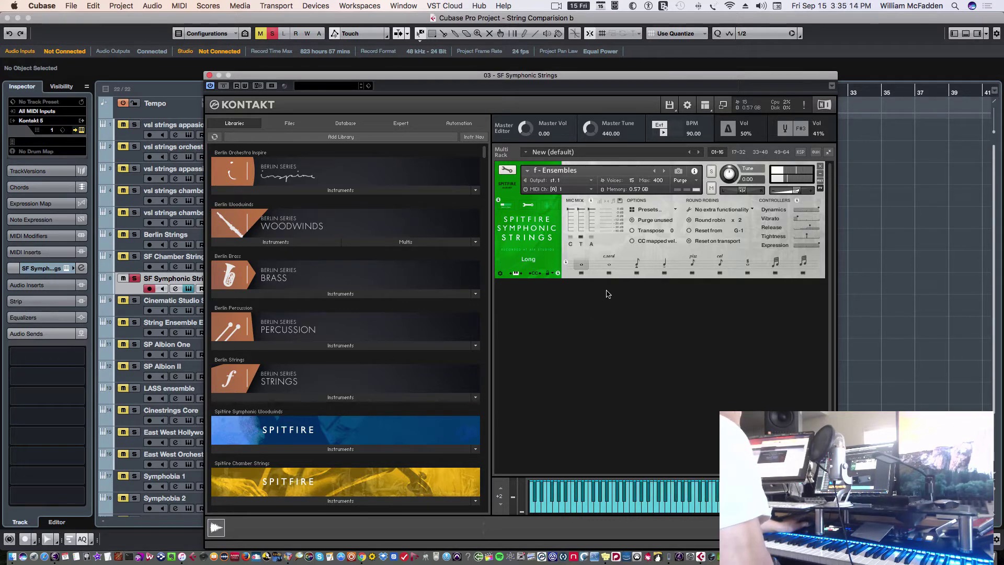
{"action": "left_click", "coordinate": [609, 267]}
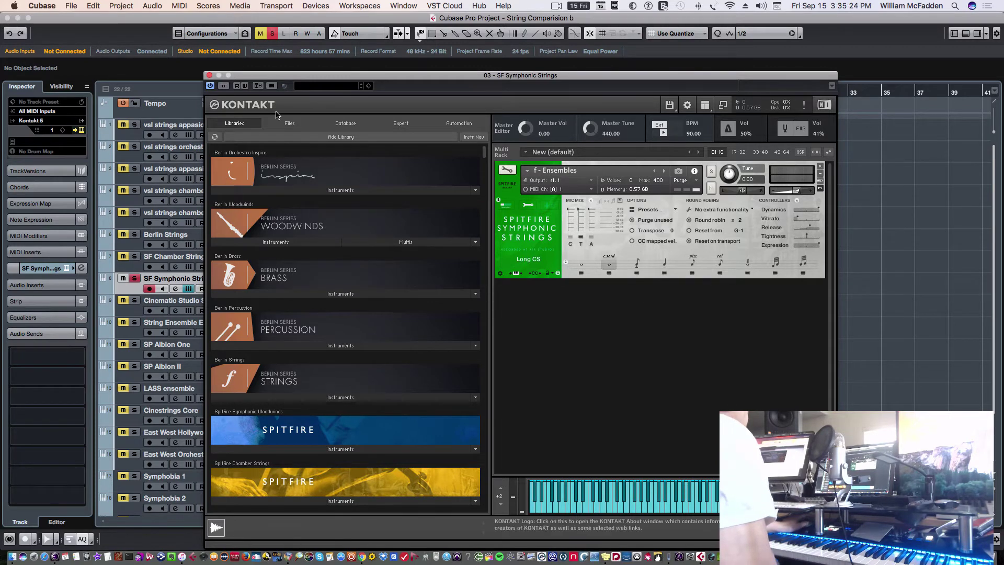
{"action": "left_click", "coordinate": [209, 77]}
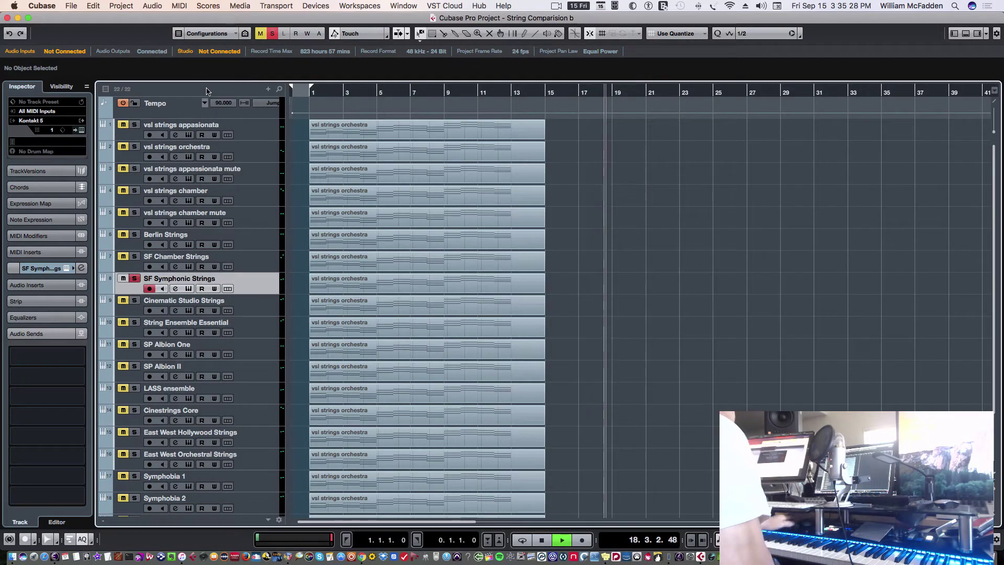
{"action": "key", "text": "Home"}
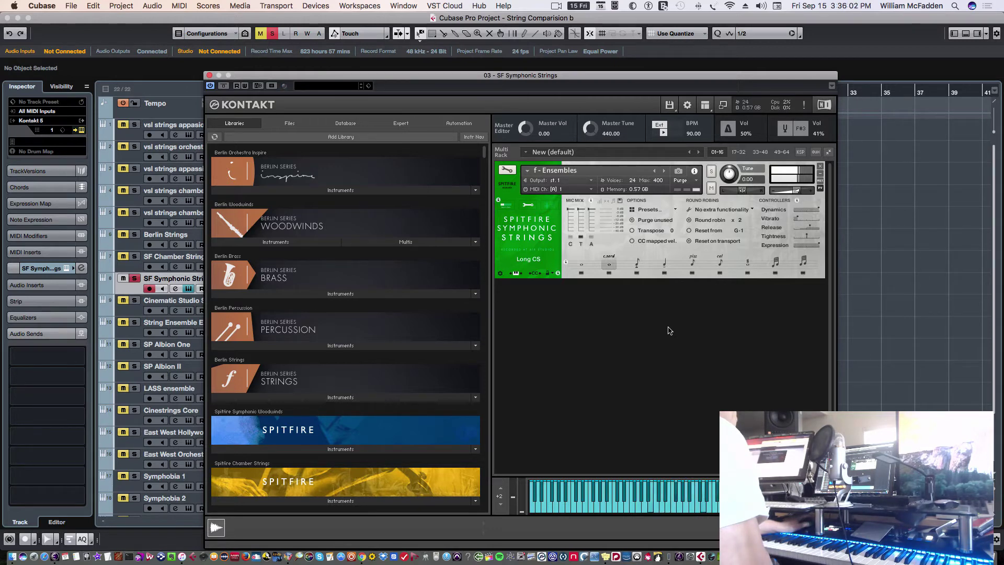
{"action": "left_click", "coordinate": [210, 76]}
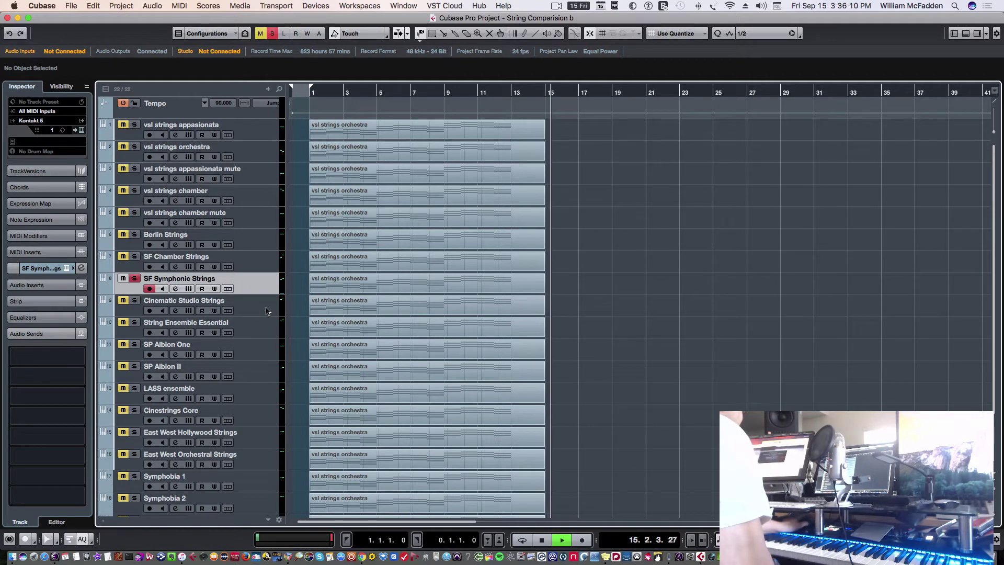
Unsolo SF Symphonic Strings, select and solo Cinematic Studio Strings, and play the passage from the project start
{"action": "left_click", "coordinate": [133, 278]}
{"action": "left_click", "coordinate": [252, 308]}
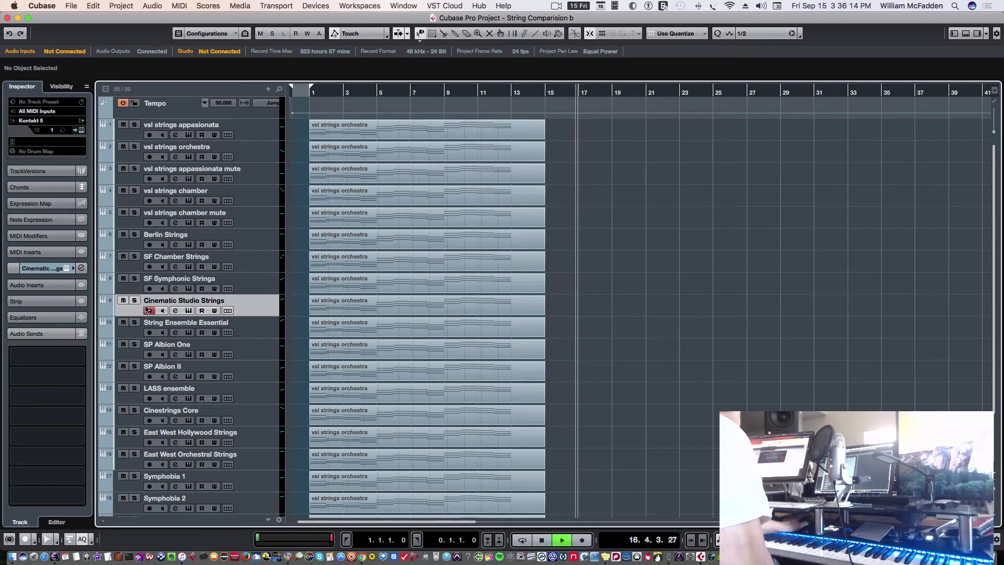
{"action": "left_click", "coordinate": [134, 300]}
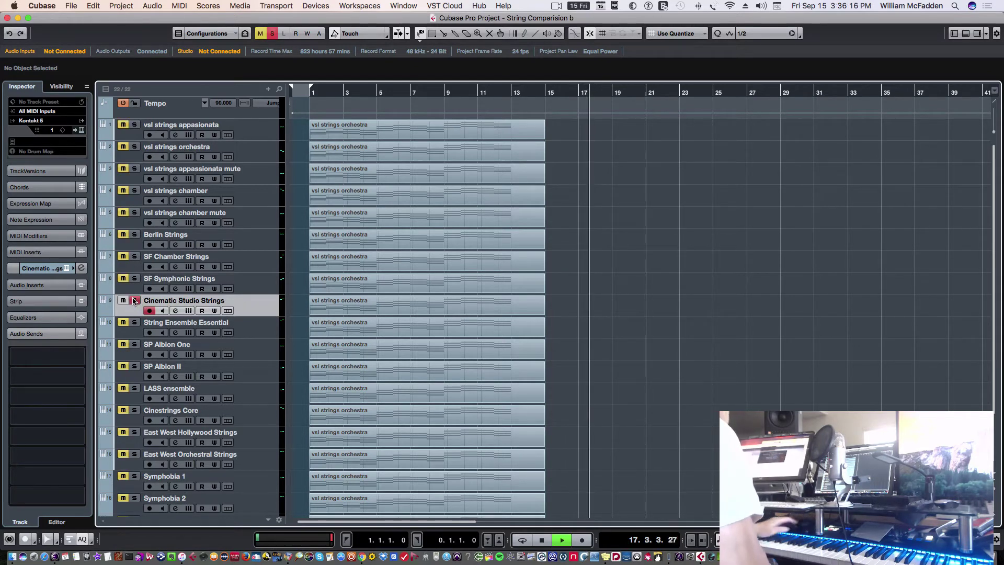
{"action": "key", "text": "Home"}
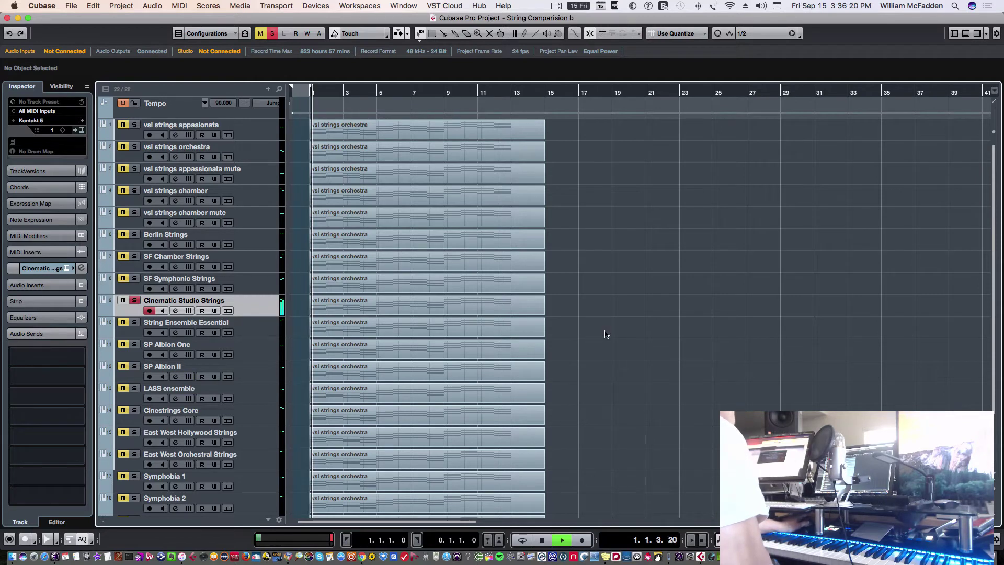
Examine the reverb and articulation settings in the Cinematic Studio Strings instrument during playback, repositioning its window as needed
{"action": "scroll", "coordinate": [603, 334], "scroll_direction": "down", "scroll_amount": 3}
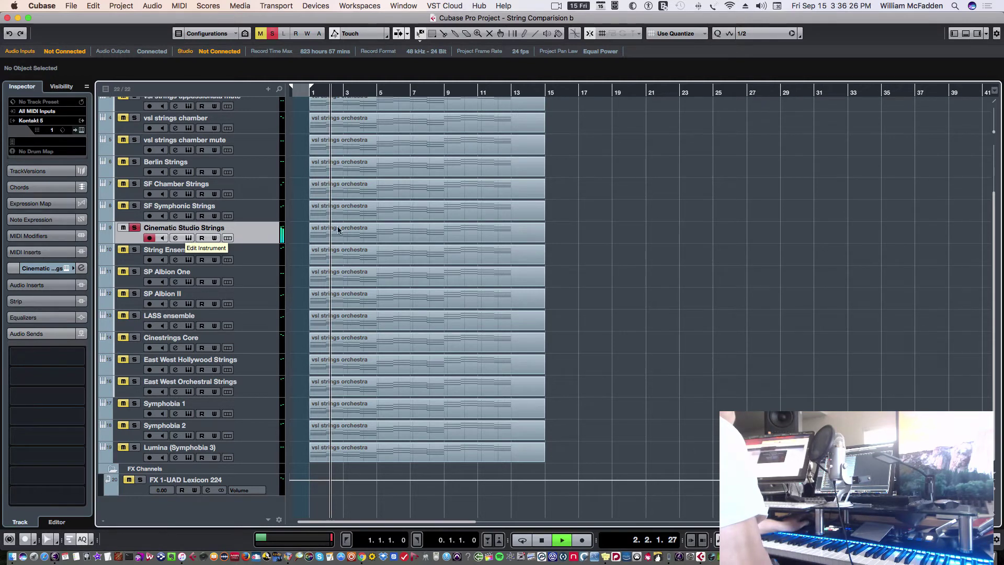
{"action": "left_click", "coordinate": [189, 238]}
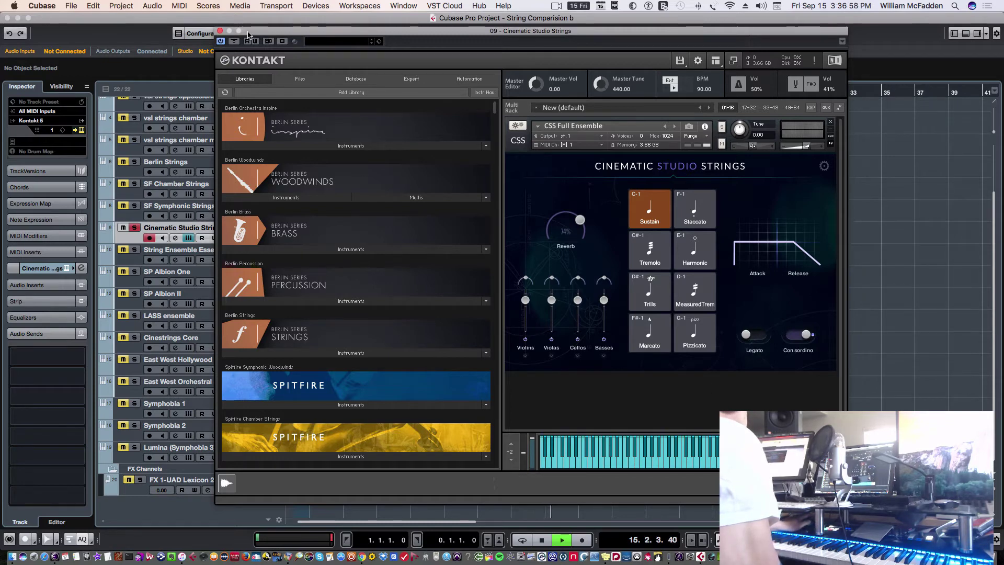
{"action": "left_click_drag", "start_coordinate": [248, 33], "coordinate": [358, 43]}
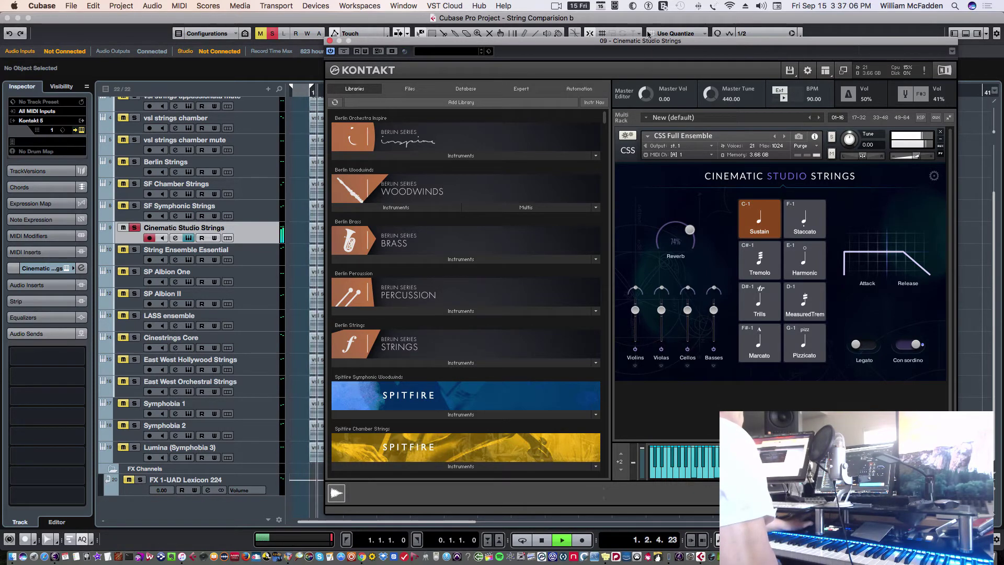
{"action": "left_click_drag", "start_coordinate": [636, 45], "coordinate": [514, 40]}
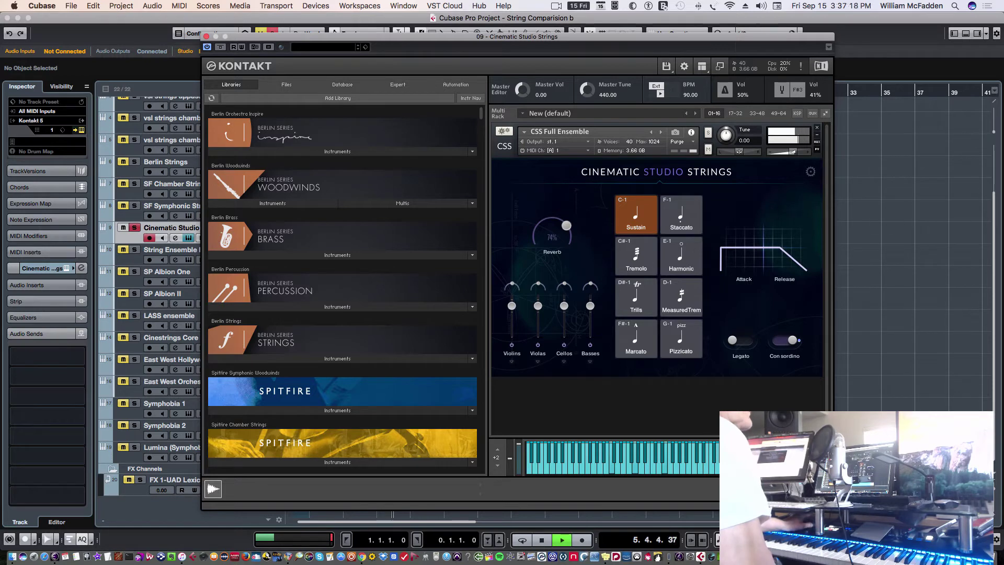
{"action": "key", "text": "super+w"}
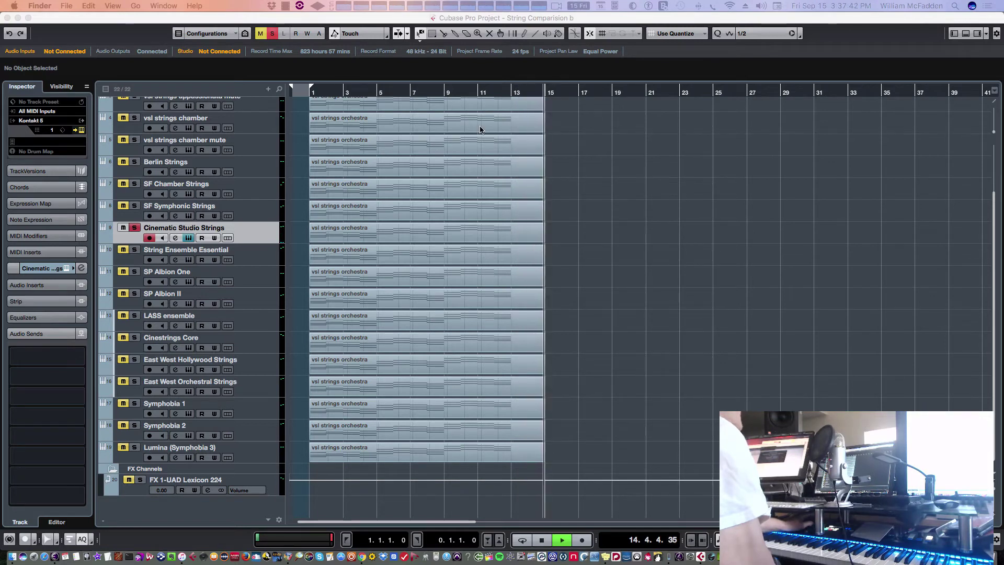
Select the String Ensemble Essential track, close the Cinematic Studio Strings instrument window, and restart playback from the project start
{"action": "left_click", "coordinate": [246, 261]}
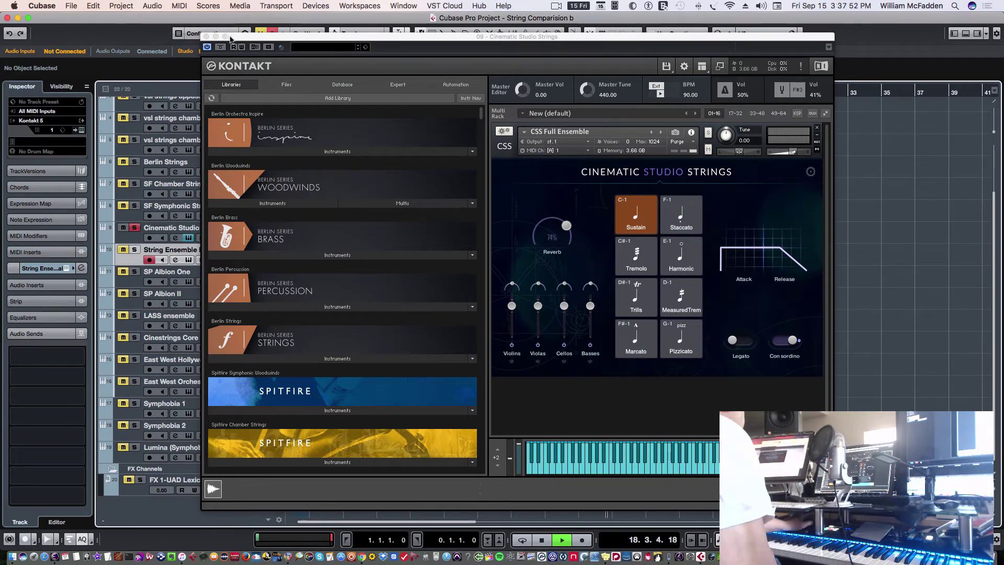
{"action": "left_click", "coordinate": [205, 37]}
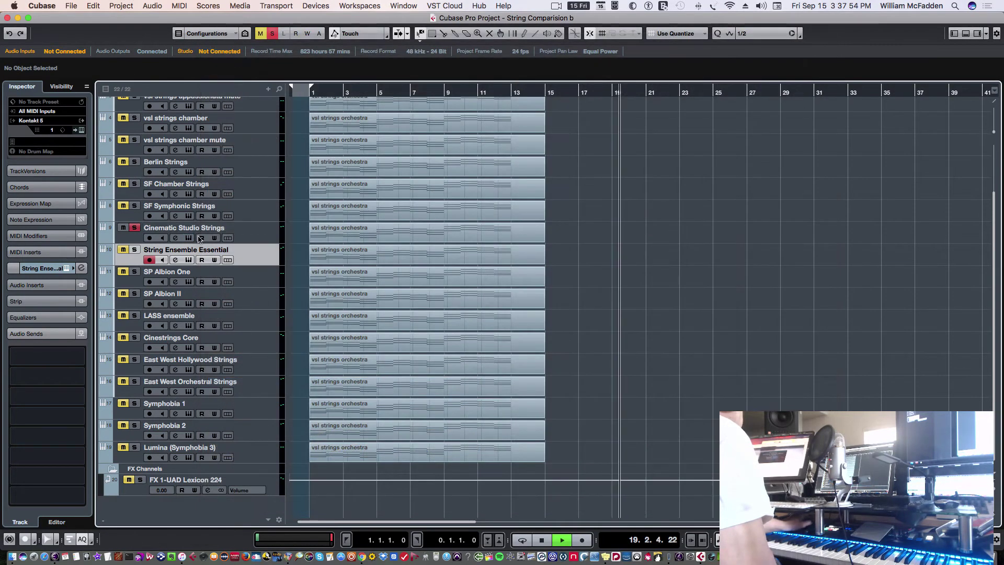
{"action": "key", "text": "Home"}
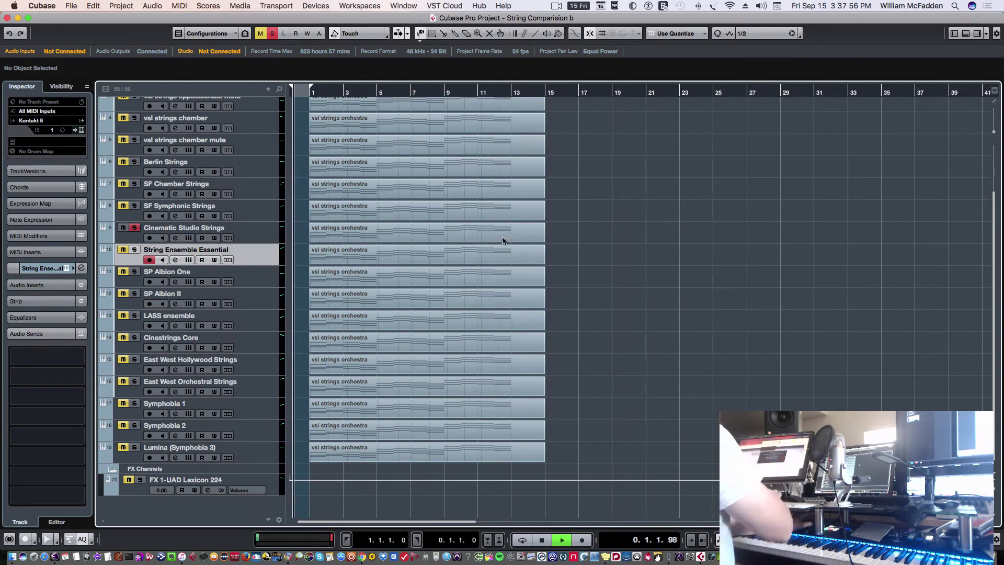
Examine the String Ensemble Essential instrument's dynamics and articulation settings during playback, reopening its window for another look
{"action": "left_click", "coordinate": [189, 260]}
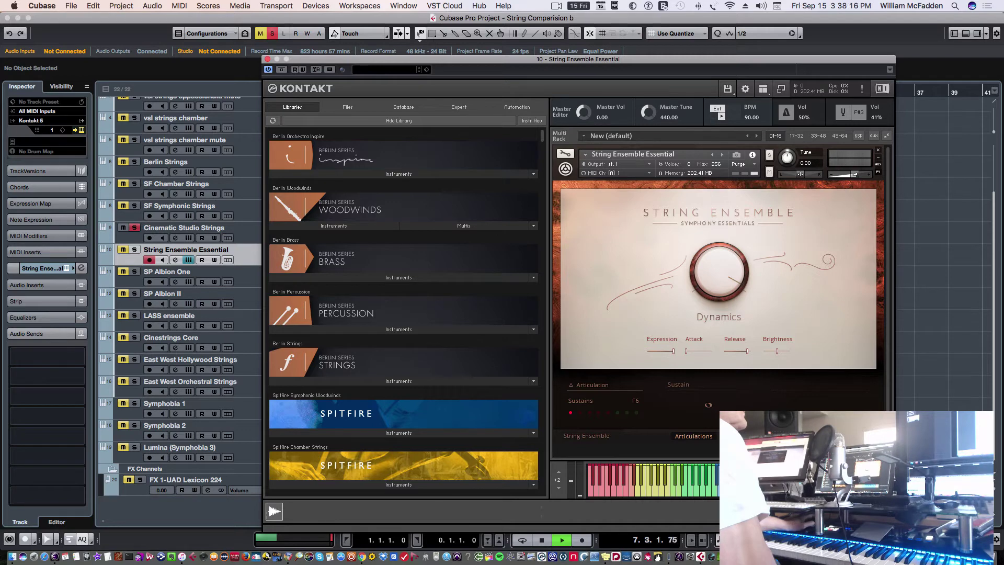
{"action": "key", "text": "super+w"}
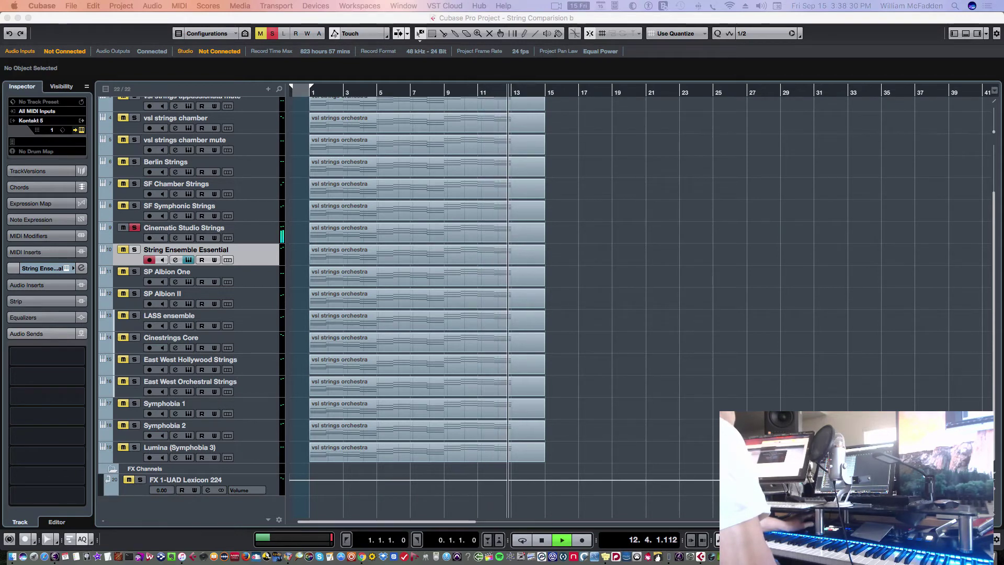
{"action": "left_click", "coordinate": [187, 261]}
{"action": "left_click", "coordinate": [188, 261]}
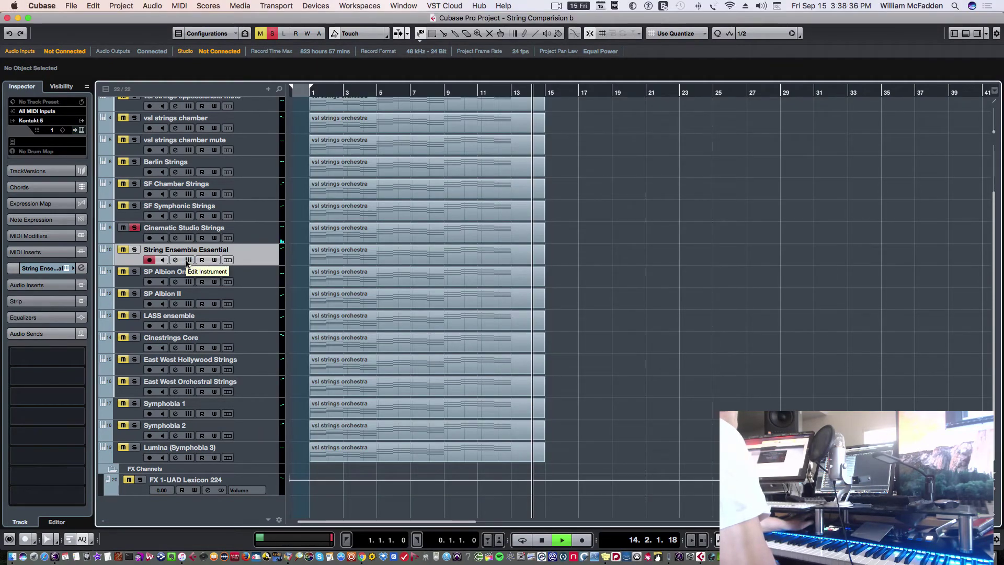
{"action": "left_click", "coordinate": [188, 261]}
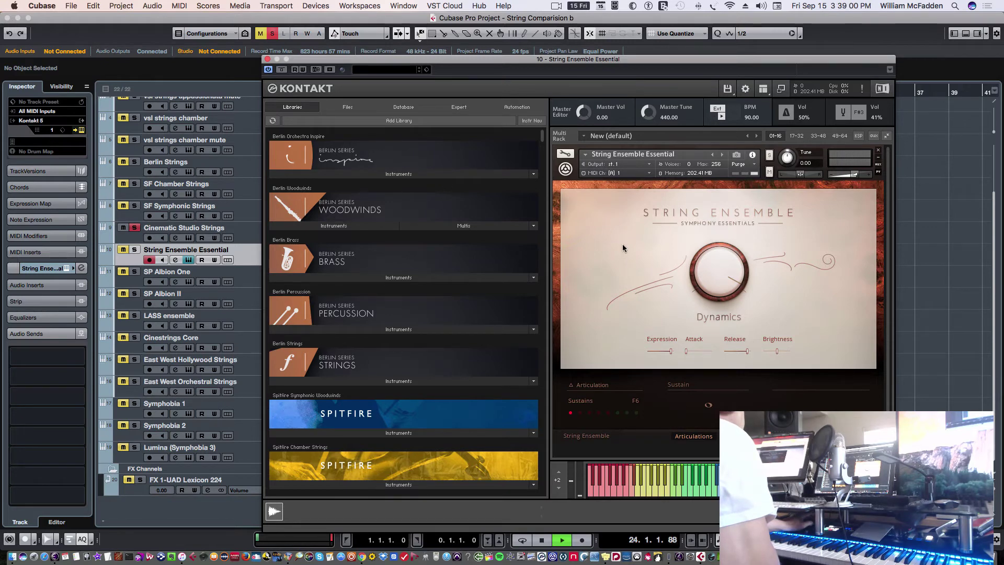
Close the String Ensemble Essential instrument, switch the solo from Cinematic Studio Strings to SP Albion One, and play from the project start
{"action": "left_click", "coordinate": [267, 60]}
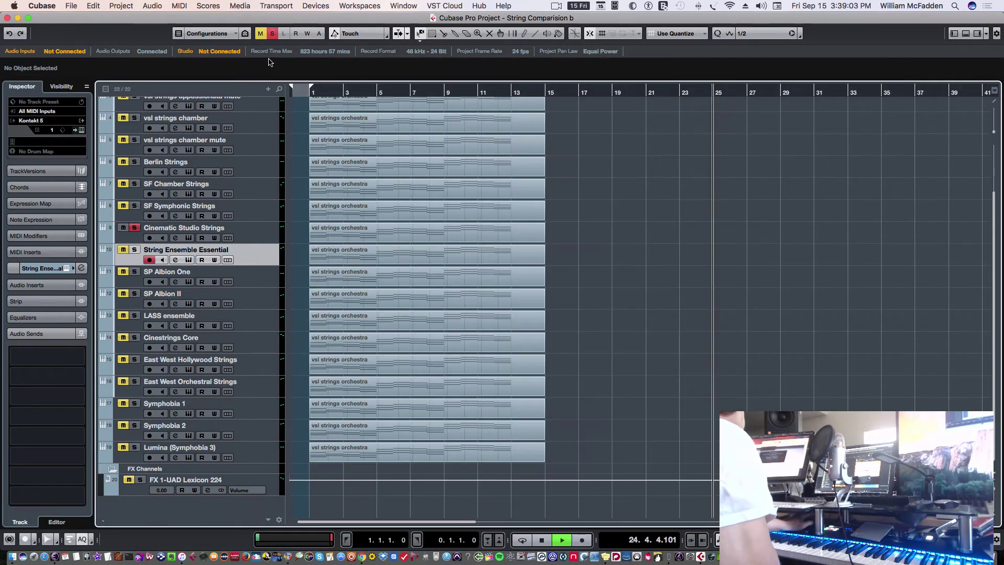
{"action": "left_click", "coordinate": [251, 281]}
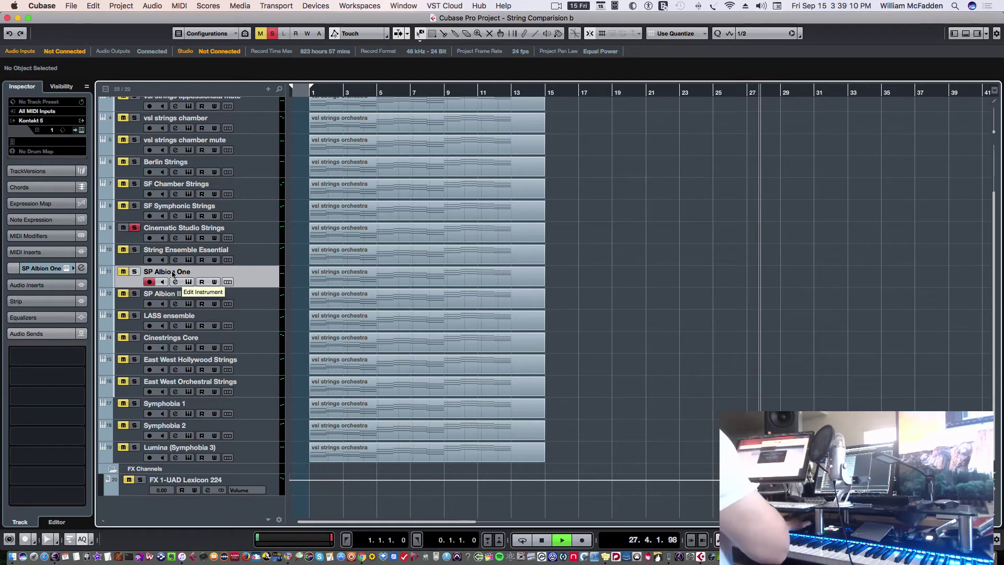
{"action": "left_click", "coordinate": [134, 227]}
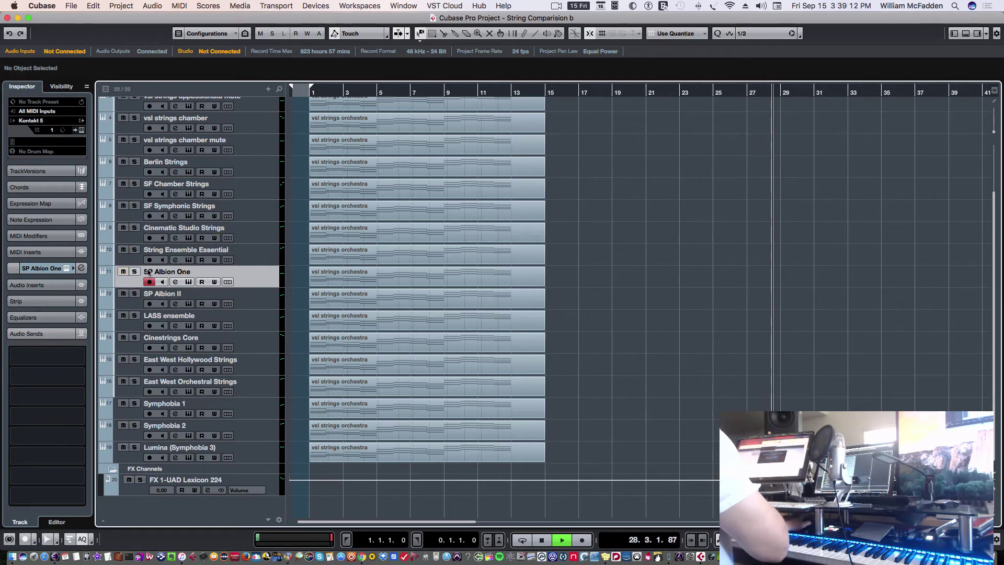
{"action": "left_click", "coordinate": [134, 271]}
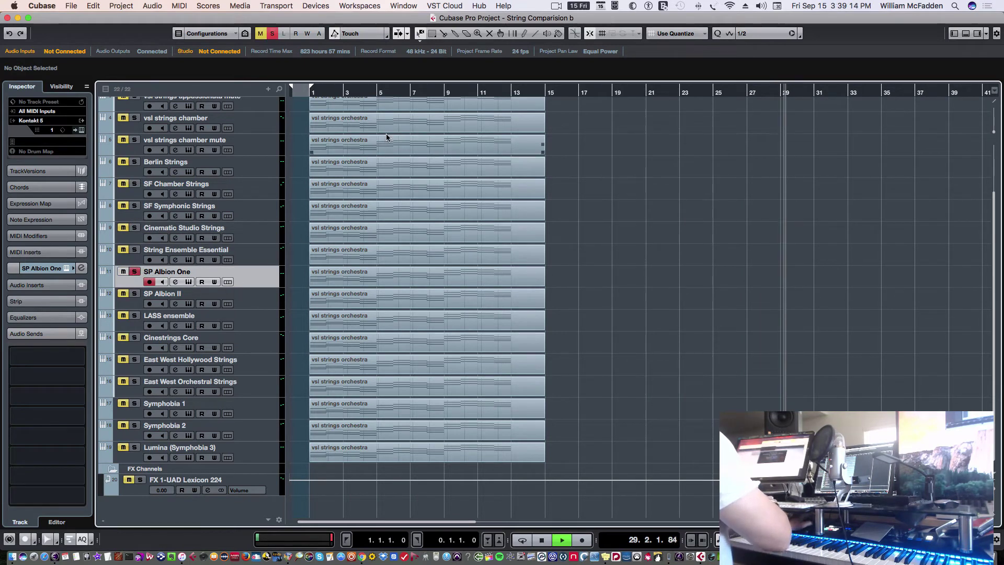
{"action": "key", "text": "Home"}
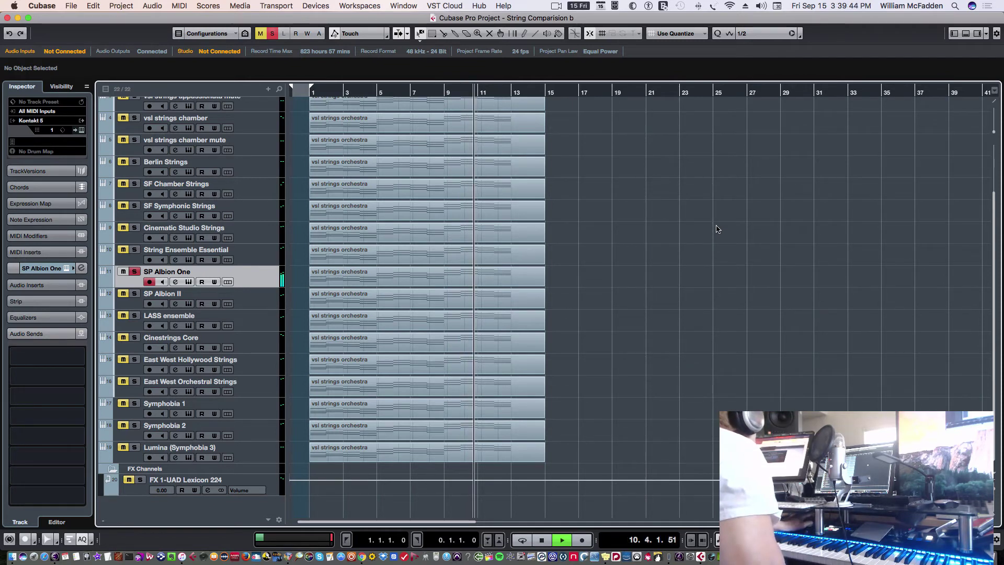
Examine the mic mix, articulation and controller settings in the SP Albion One instrument during playback, closing its window when done
{"action": "scroll", "coordinate": [718, 229], "scroll_direction": "up", "scroll_amount": 5}
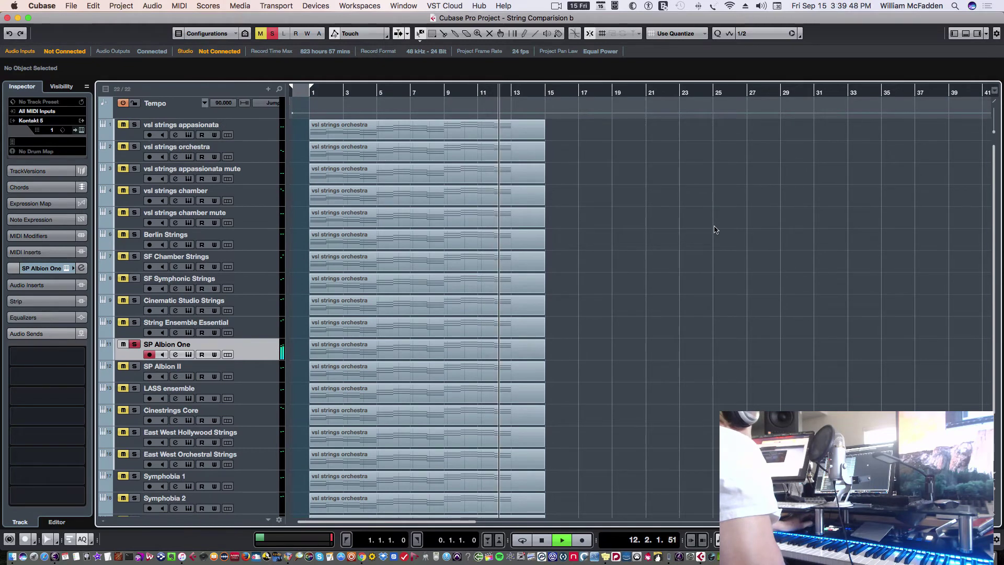
{"action": "scroll", "coordinate": [715, 229], "scroll_direction": "down", "scroll_amount": 3}
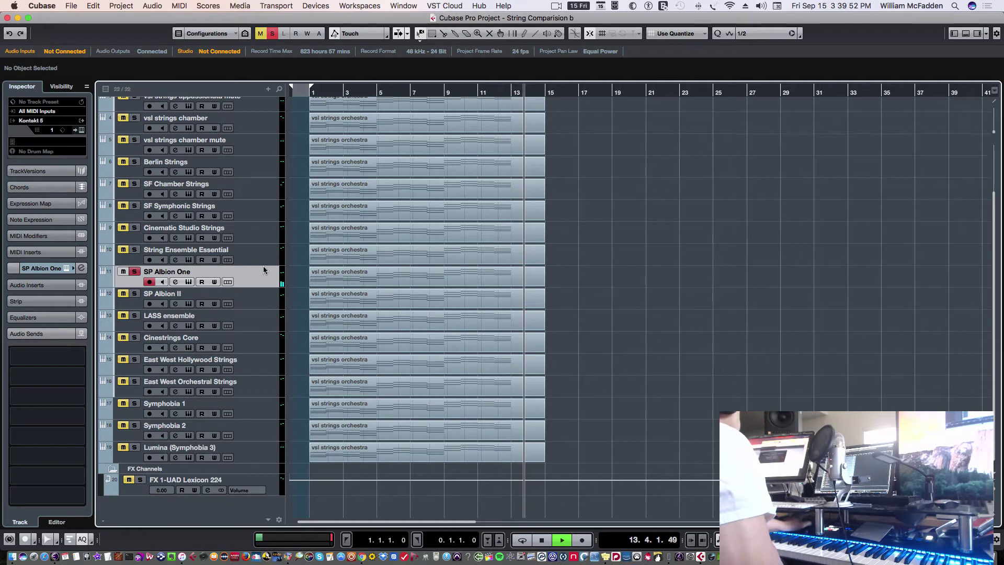
{"action": "left_click", "coordinate": [188, 282]}
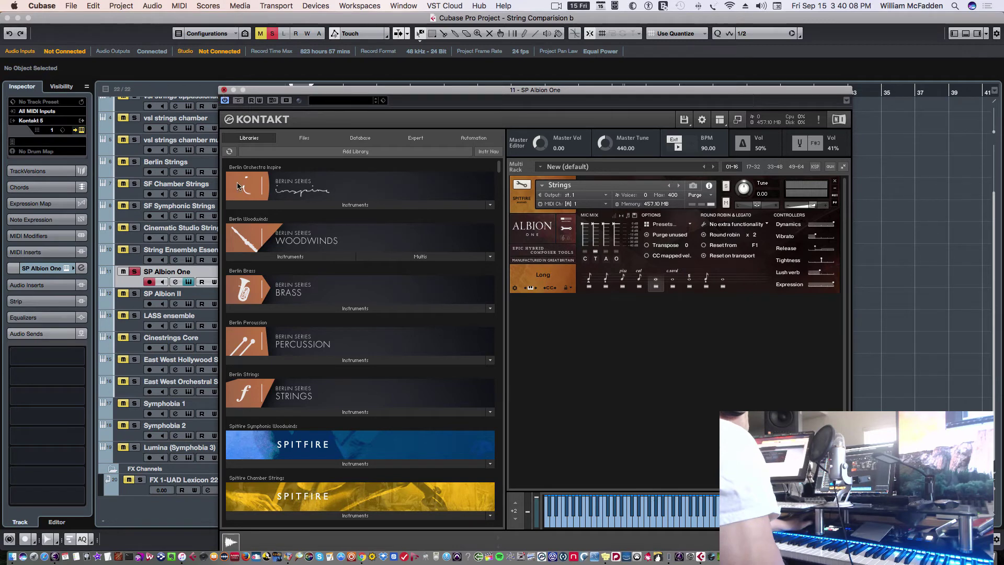
{"action": "key", "text": "super+w"}
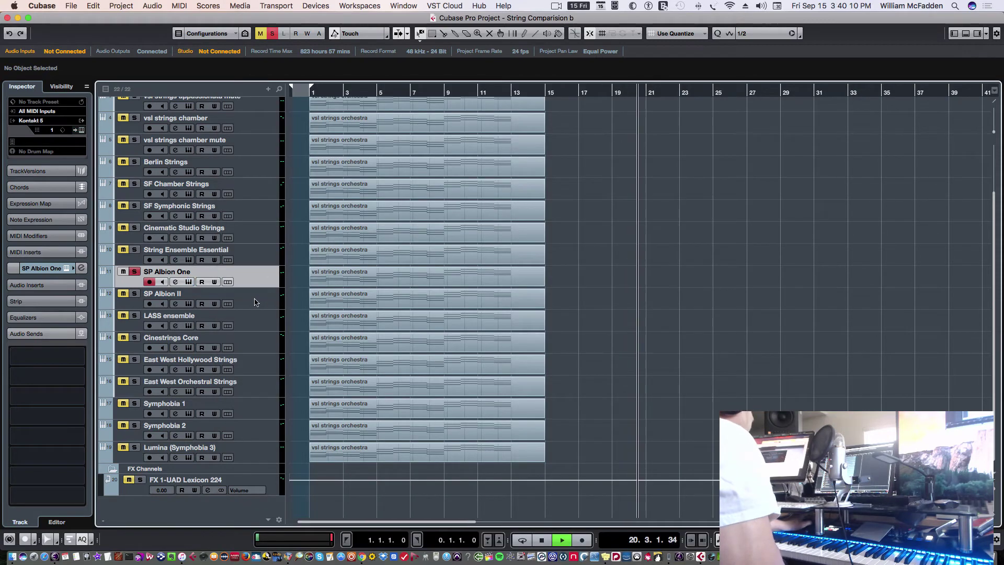
Switch the solo from SP Albion One to SP Albion II, play from the project start, and view its instrument settings
{"action": "left_click", "coordinate": [134, 271]}
{"action": "left_click", "coordinate": [134, 293]}
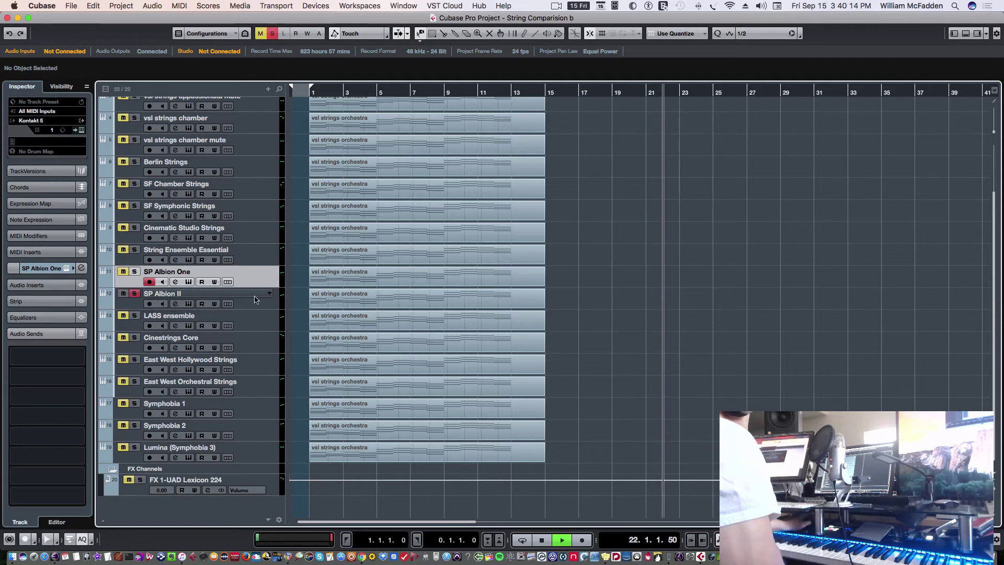
{"action": "left_click", "coordinate": [257, 299]}
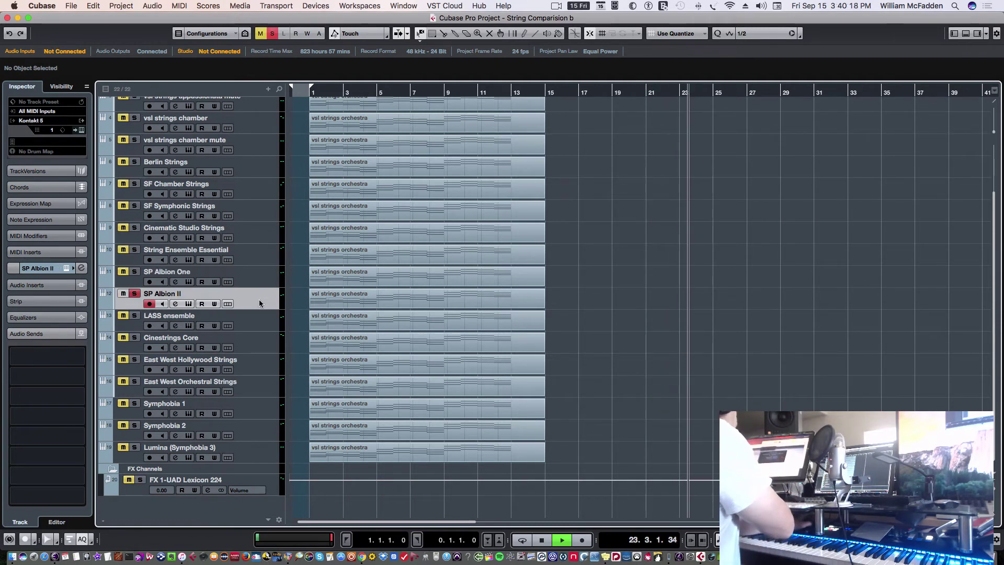
{"action": "key", "text": "Home"}
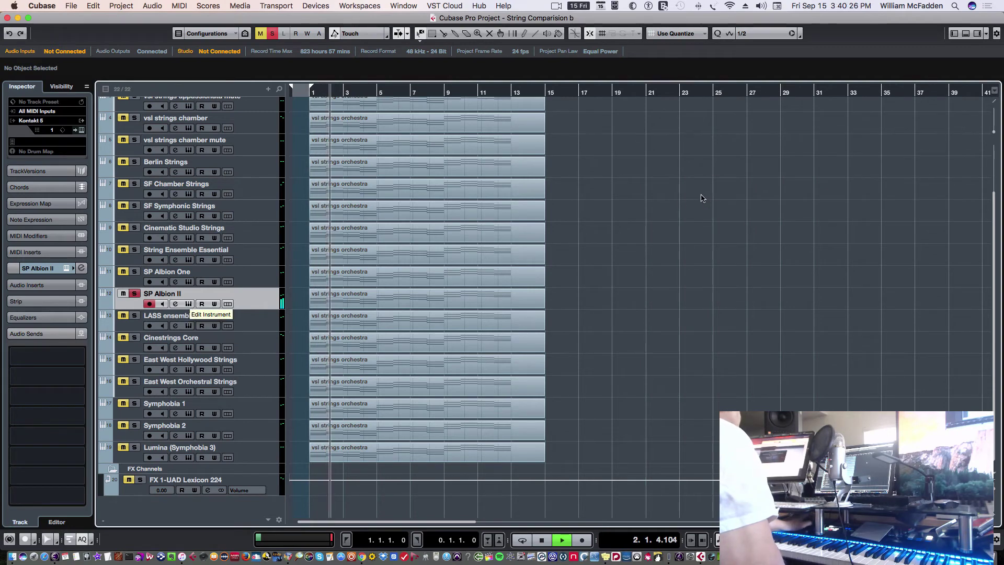
{"action": "left_click", "coordinate": [188, 304]}
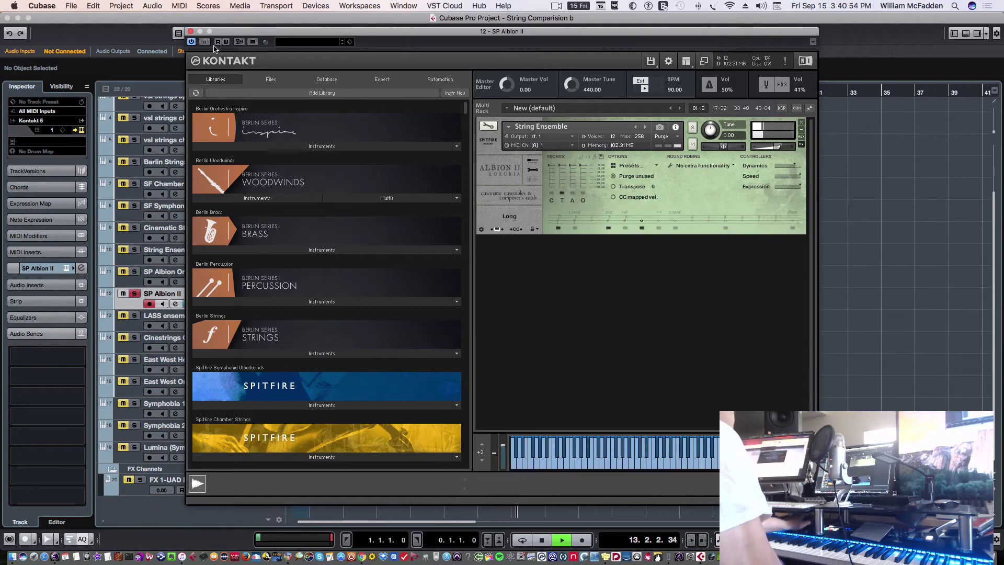
{"action": "left_click", "coordinate": [190, 32]}
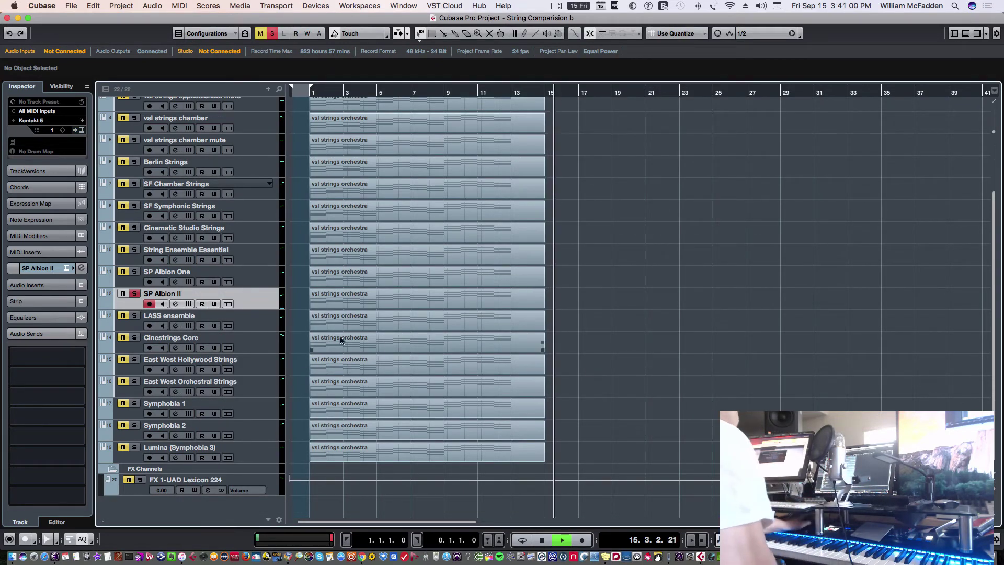
Unsolo SP Albion II, select and solo LASS ensemble, and play the passage from the project start
{"action": "left_click", "coordinate": [272, 328]}
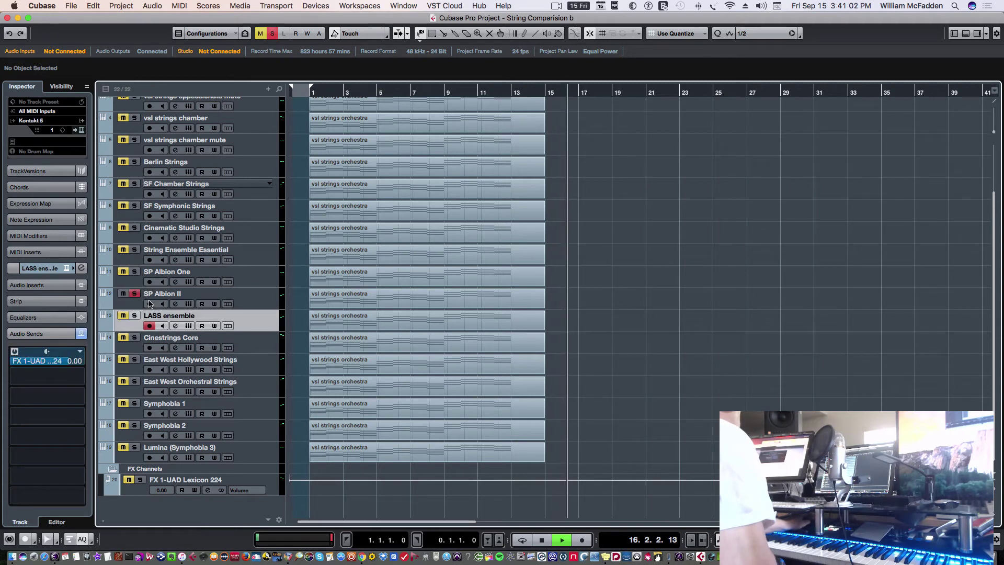
{"action": "left_click", "coordinate": [135, 293]}
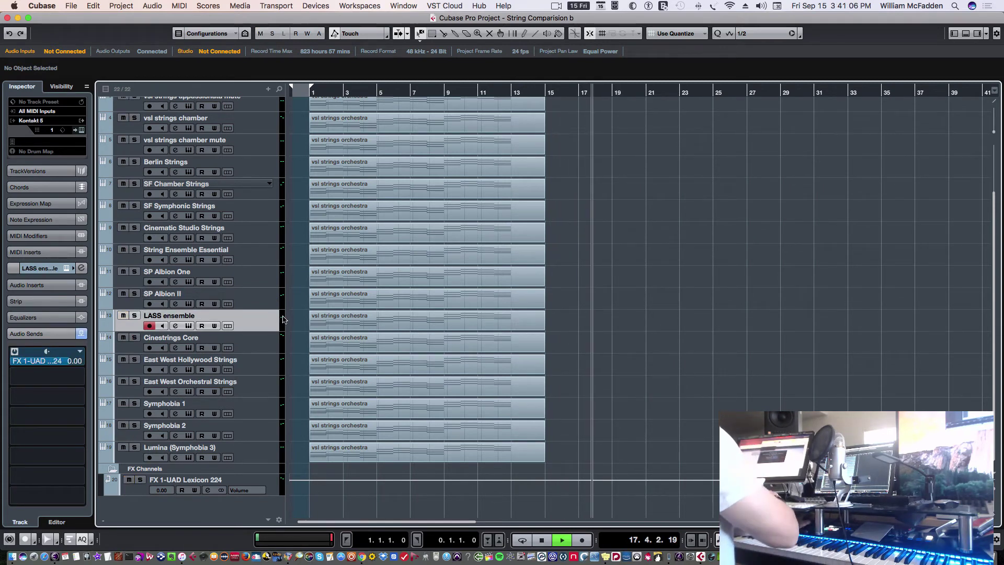
{"action": "key", "text": "Home"}
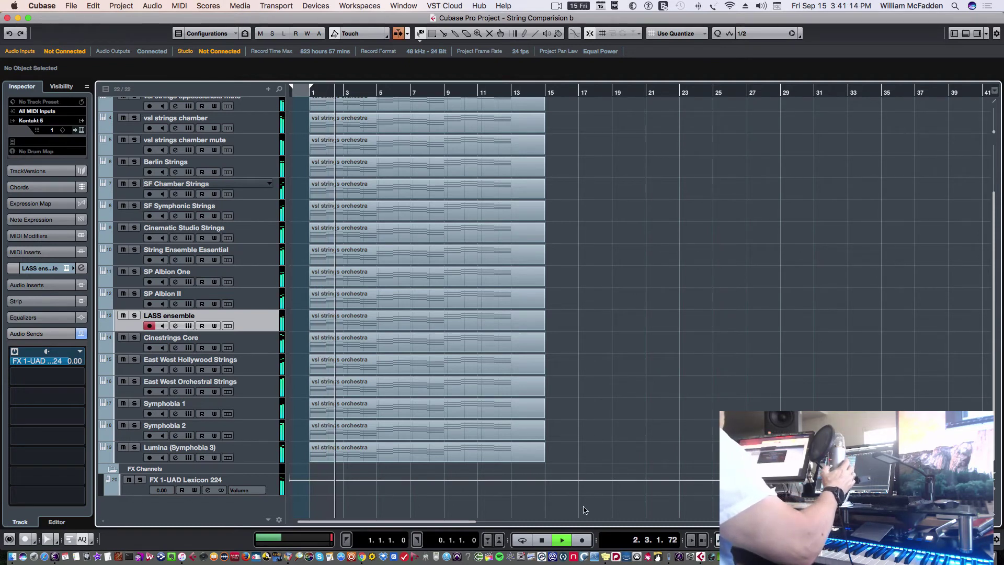
{"action": "key", "text": "space"}
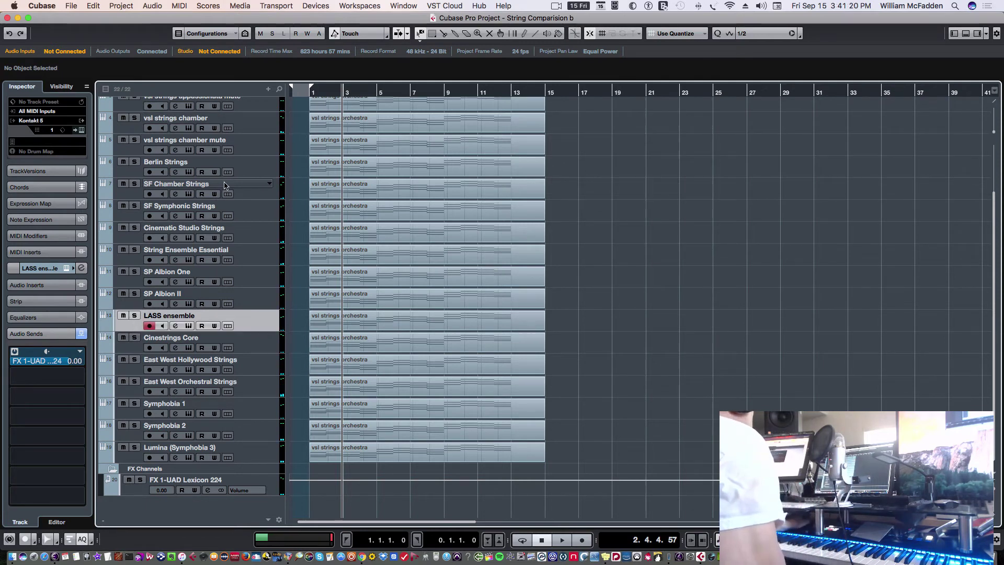
{"action": "key", "text": "Home"}
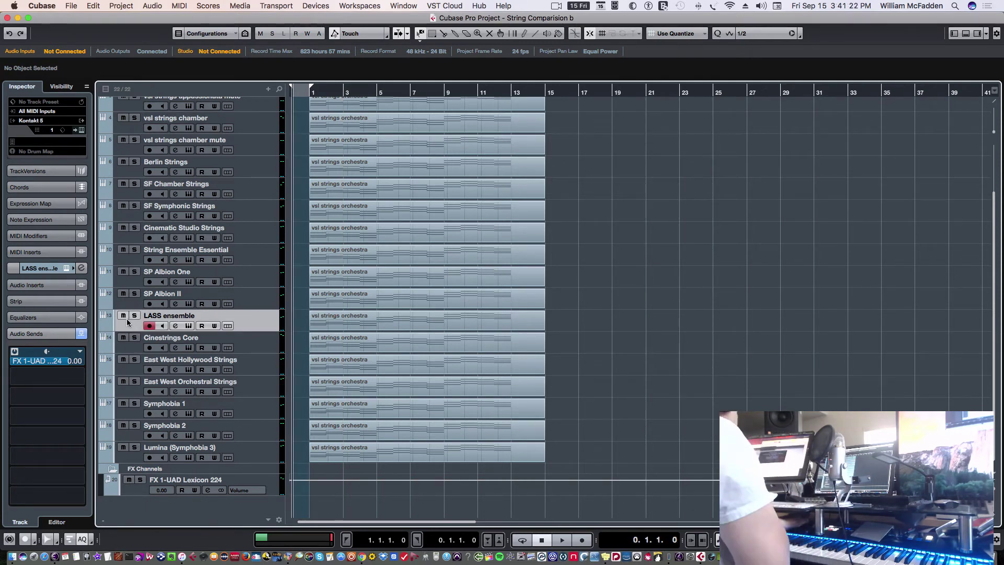
{"action": "left_click", "coordinate": [135, 315]}
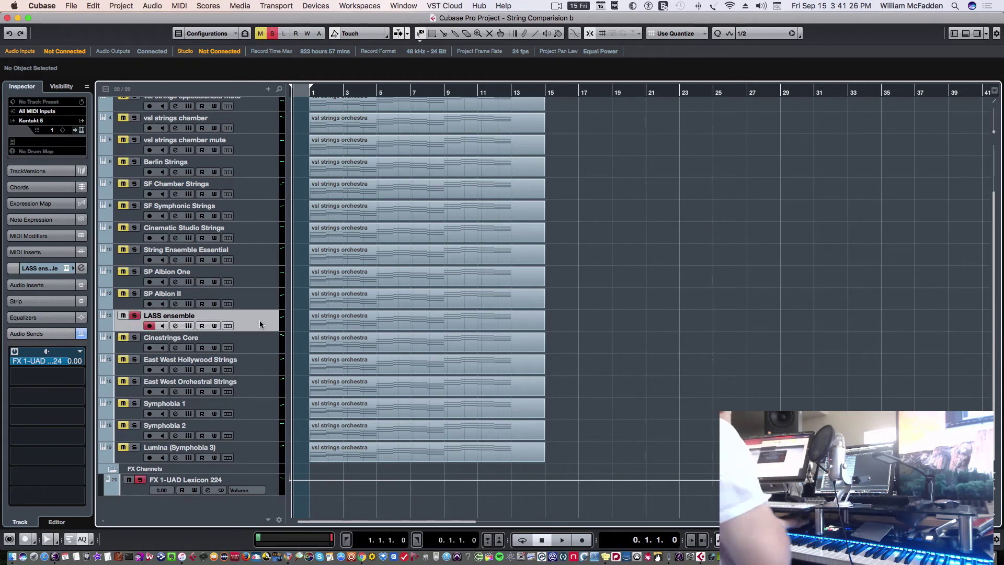
{"action": "key", "text": "space"}
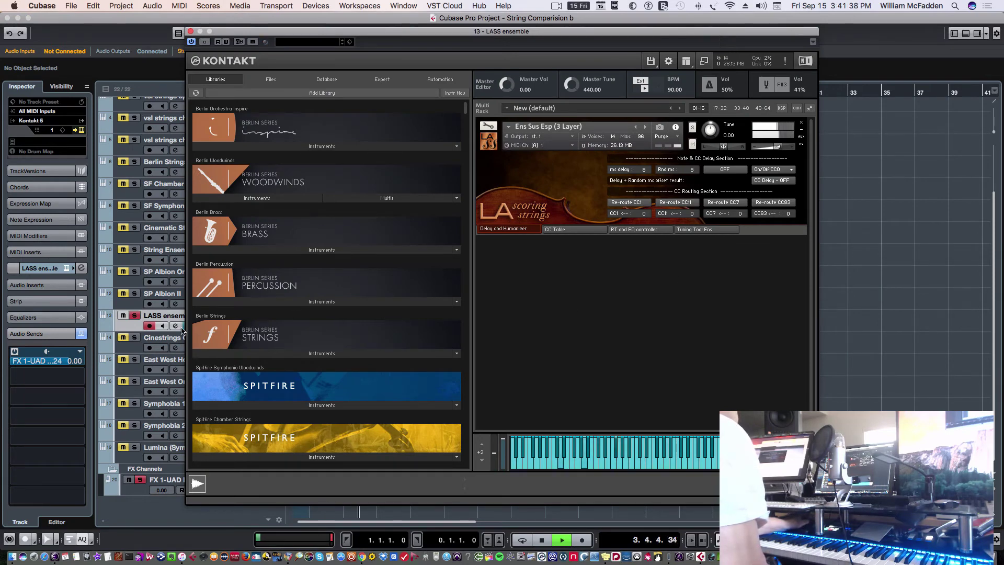
Examine the LASS ensemble track's audio sends to show its routing to the UAD Lexicon 224 reverb
{"action": "left_click", "coordinate": [59, 334]}
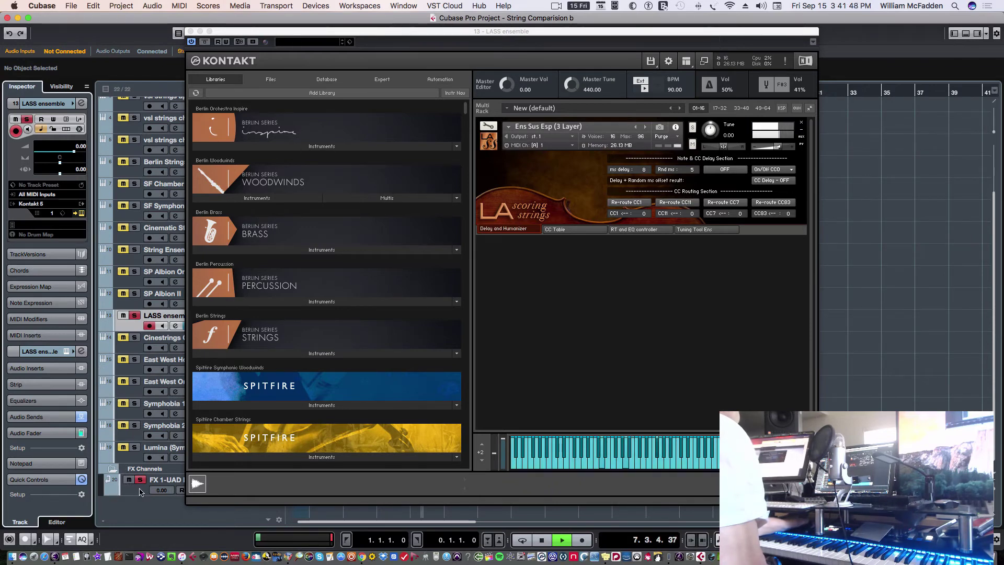
{"action": "left_click", "coordinate": [34, 353]}
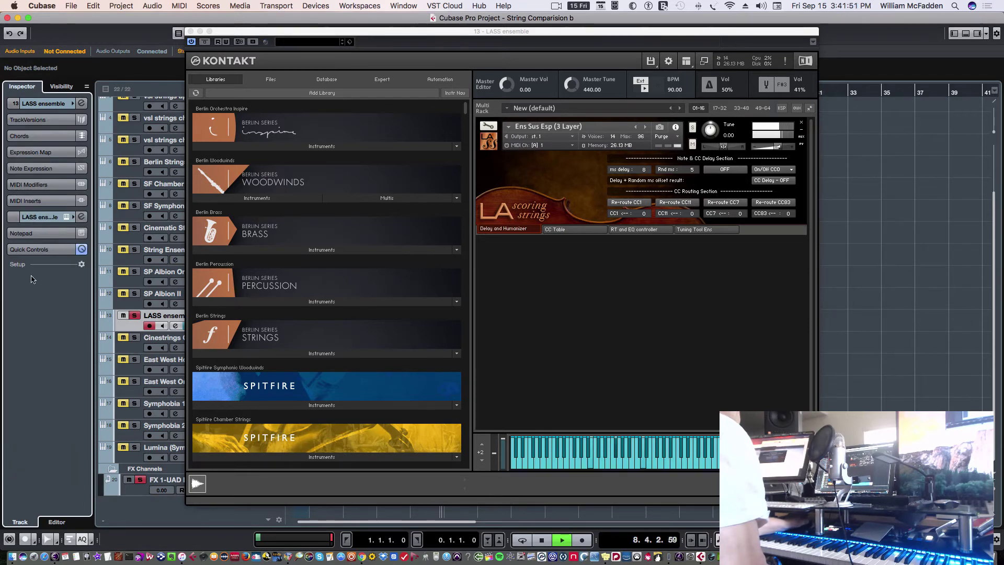
{"action": "left_click", "coordinate": [50, 217]}
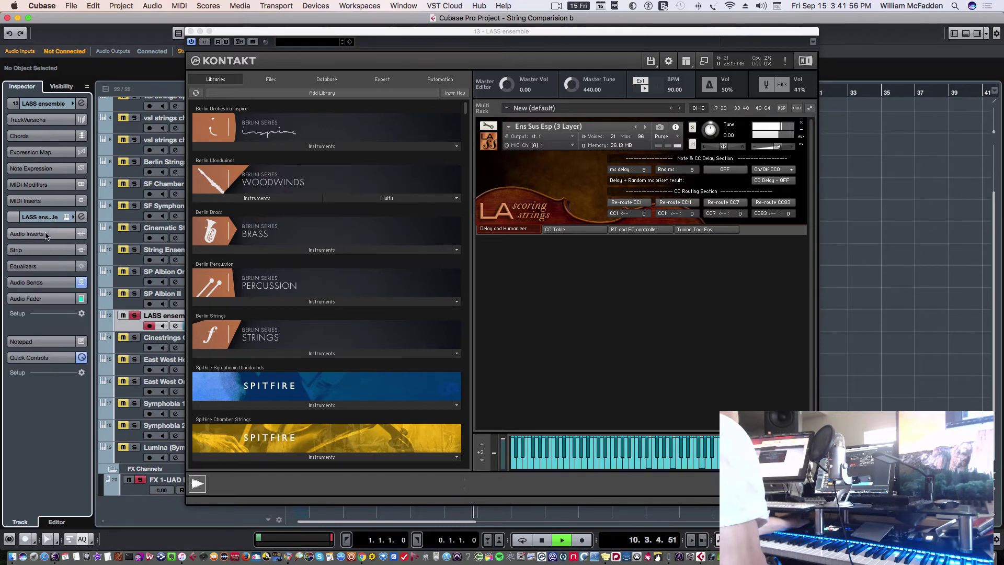
{"action": "left_click", "coordinate": [42, 282]}
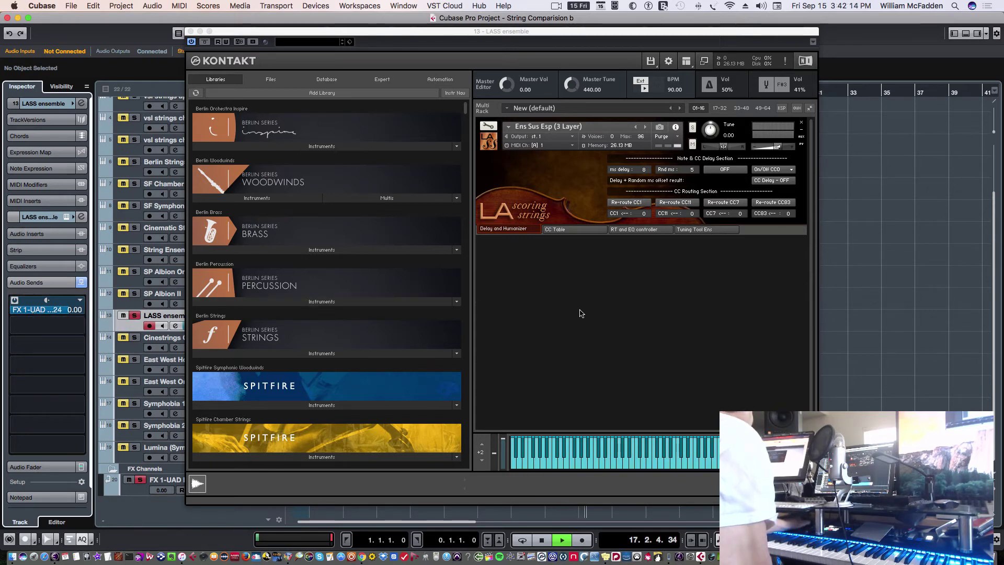
Close the LASS ensemble instrument, switch the solo from LASS ensemble to Cinestrings Core, and play from the project start
{"action": "left_click", "coordinate": [191, 31]}
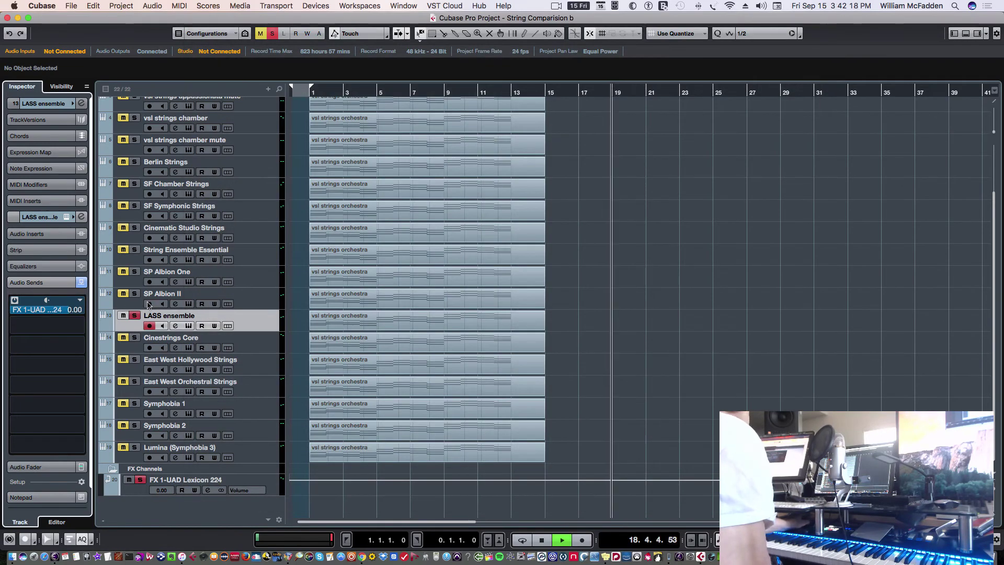
{"action": "left_click", "coordinate": [135, 316]}
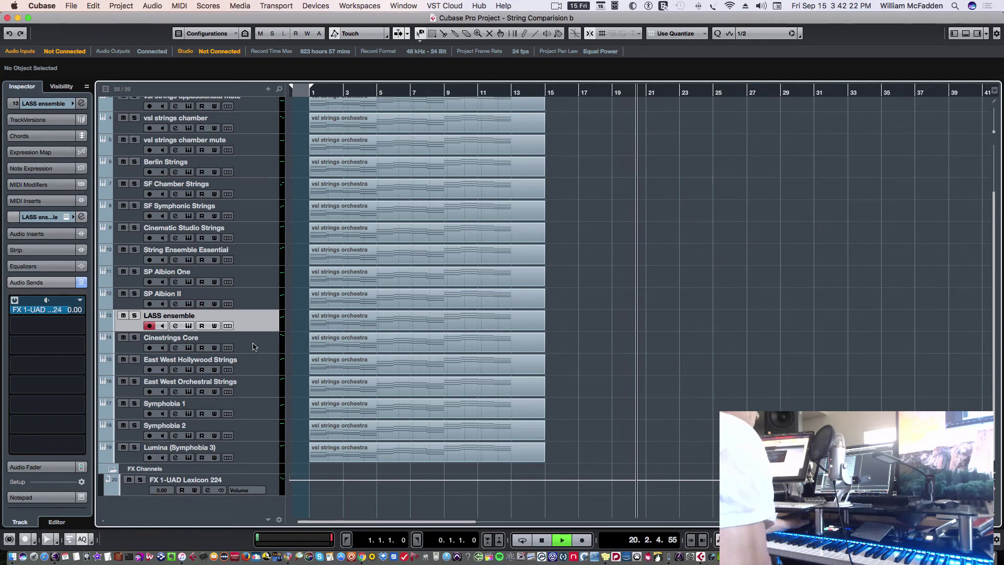
{"action": "left_click", "coordinate": [254, 346]}
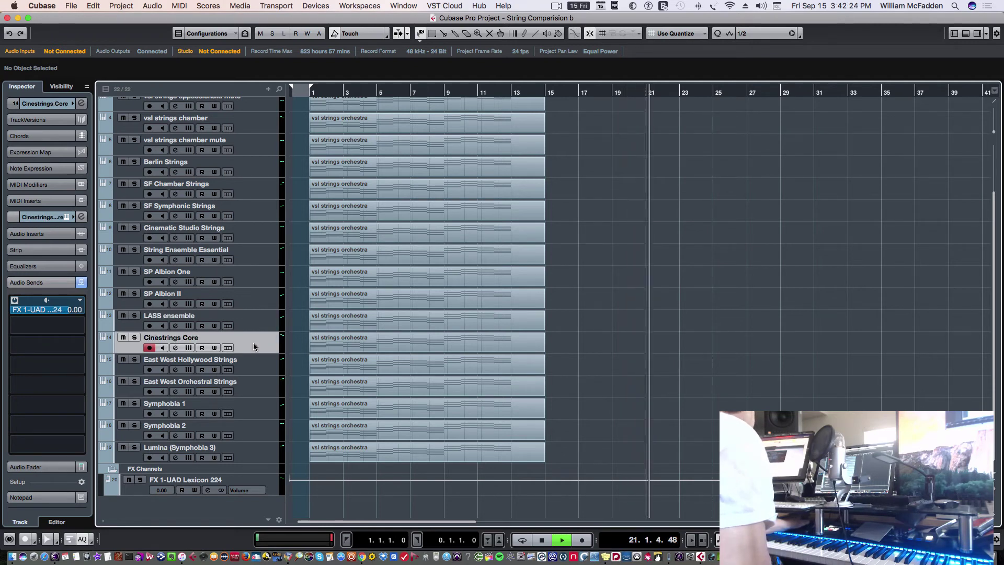
{"action": "left_click", "coordinate": [133, 339]}
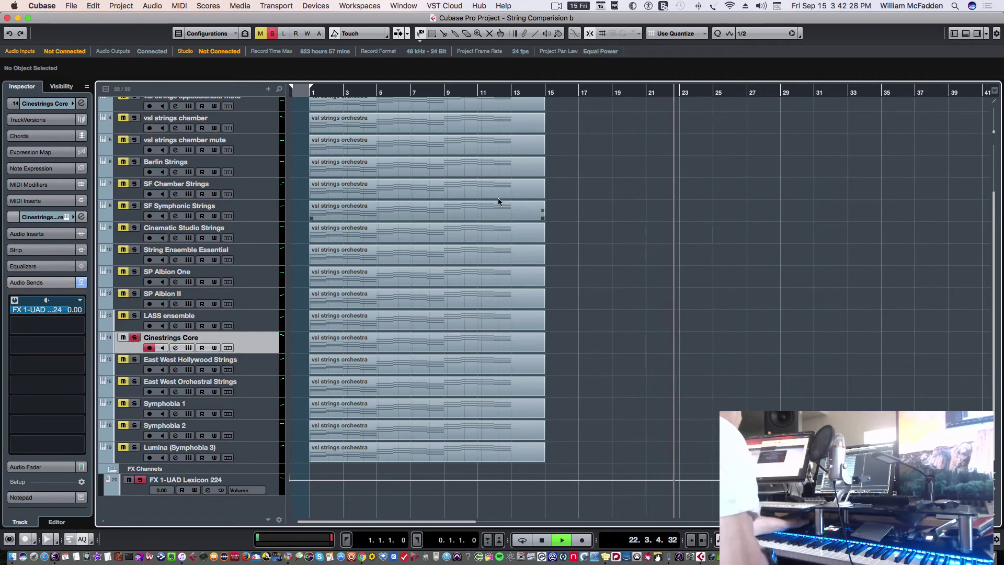
{"action": "key", "text": "Home"}
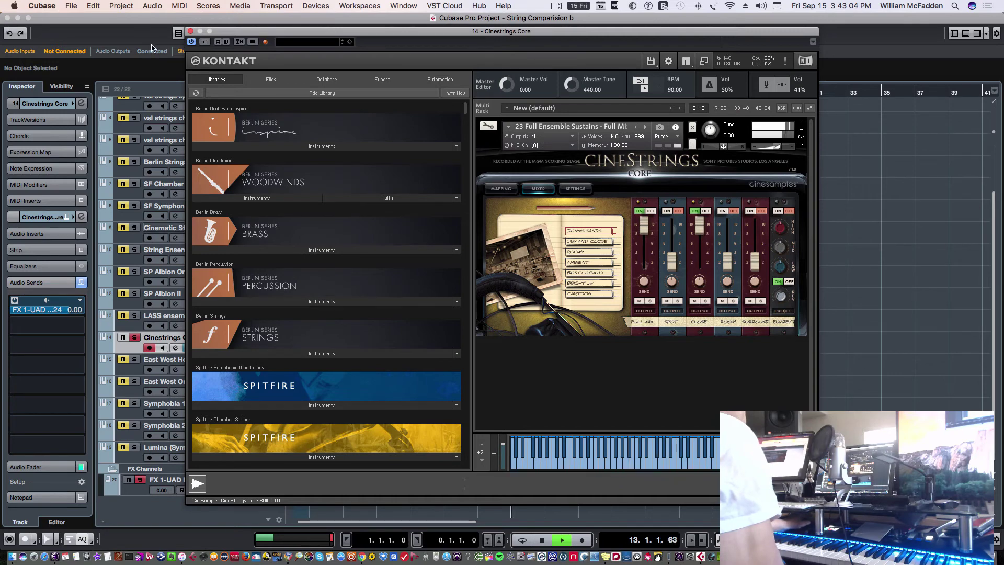
Switch the solo from Cinestrings Core to East West Hollywood Strings, restart playback with Cinestrings Core disarmed, and open the Hollywood Strings instrument
{"action": "left_click", "coordinate": [190, 32]}
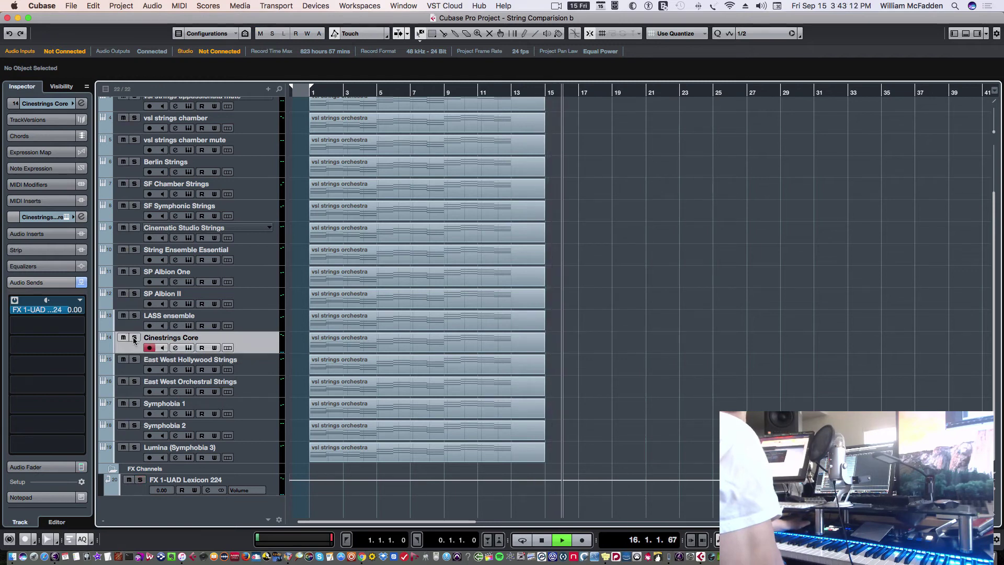
{"action": "left_click", "coordinate": [134, 360]}
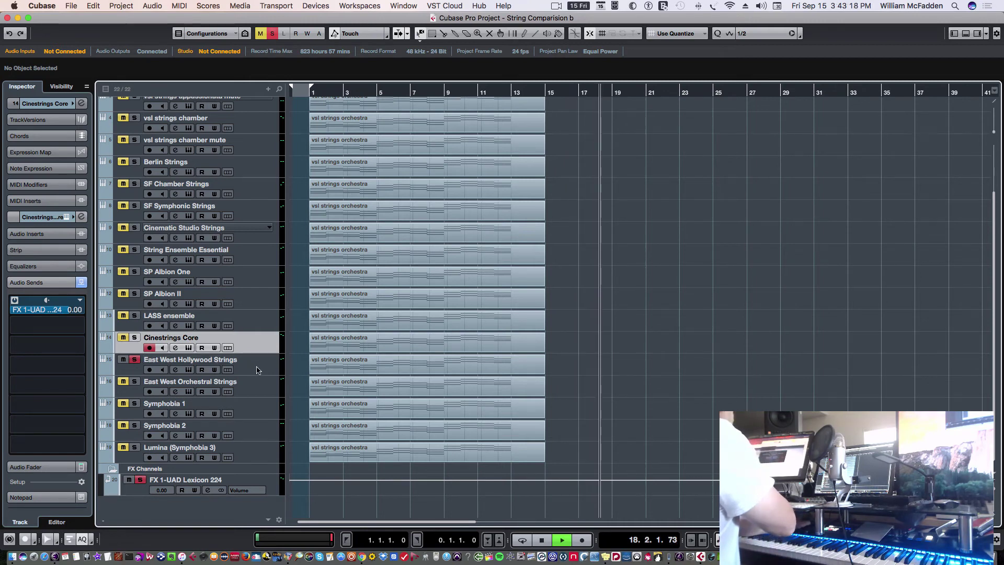
{"action": "key", "text": "Home"}
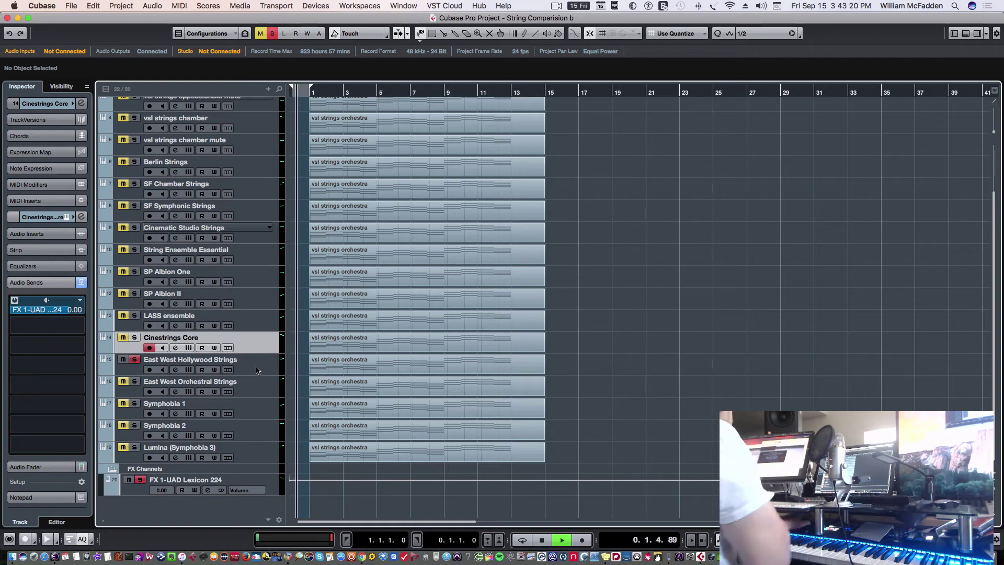
{"action": "left_click", "coordinate": [149, 348]}
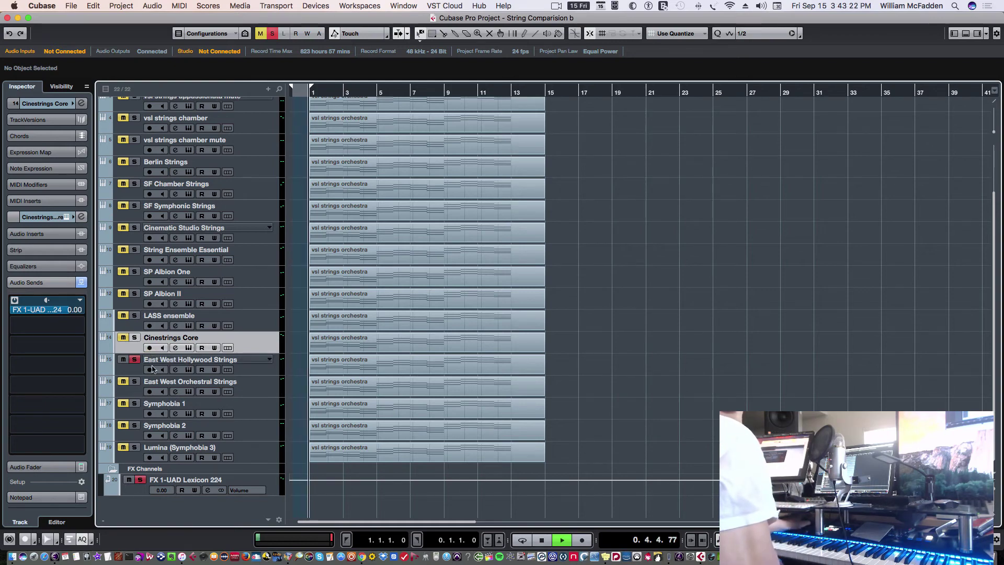
{"action": "left_click", "coordinate": [188, 369]}
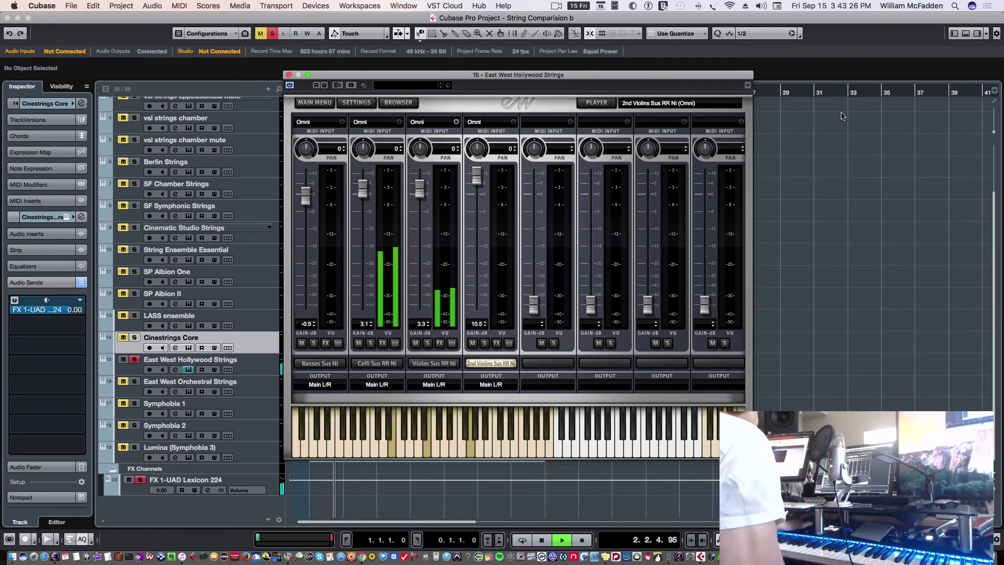
Examine the list of patches loaded in the East West Hollywood Strings instrument and close the instrument
{"action": "left_click", "coordinate": [734, 103]}
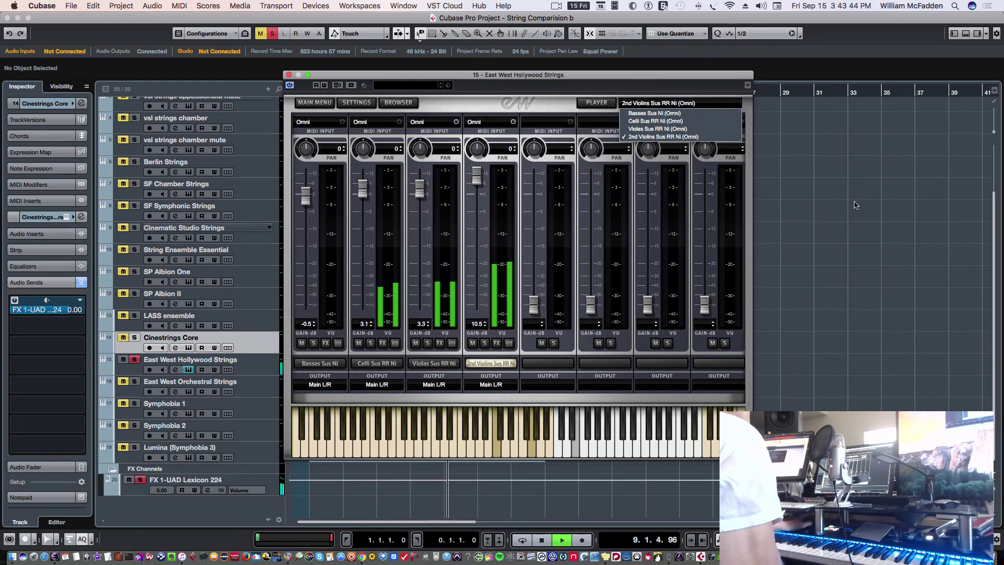
{"action": "left_click", "coordinate": [812, 277]}
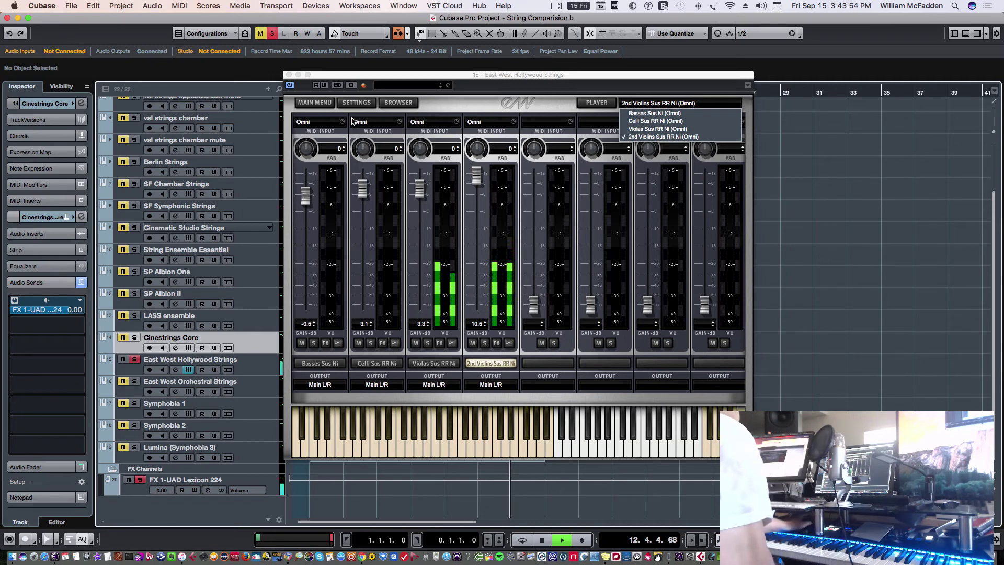
{"action": "left_click", "coordinate": [291, 75]}
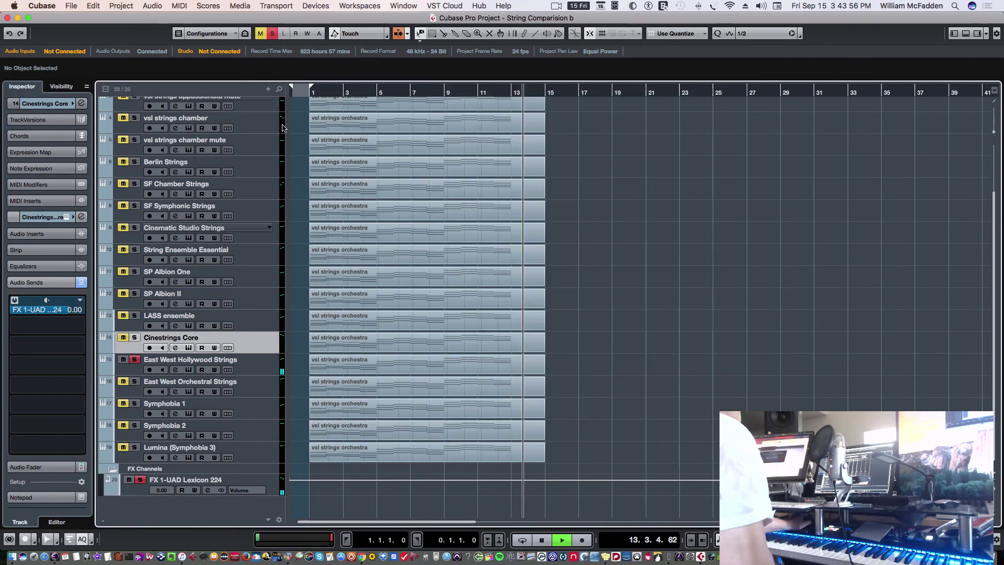
Switch the solo from East West Hollywood Strings to East West Orchestral Strings and play the passage from the project start
{"action": "left_click", "coordinate": [134, 359]}
{"action": "left_click", "coordinate": [132, 390]}
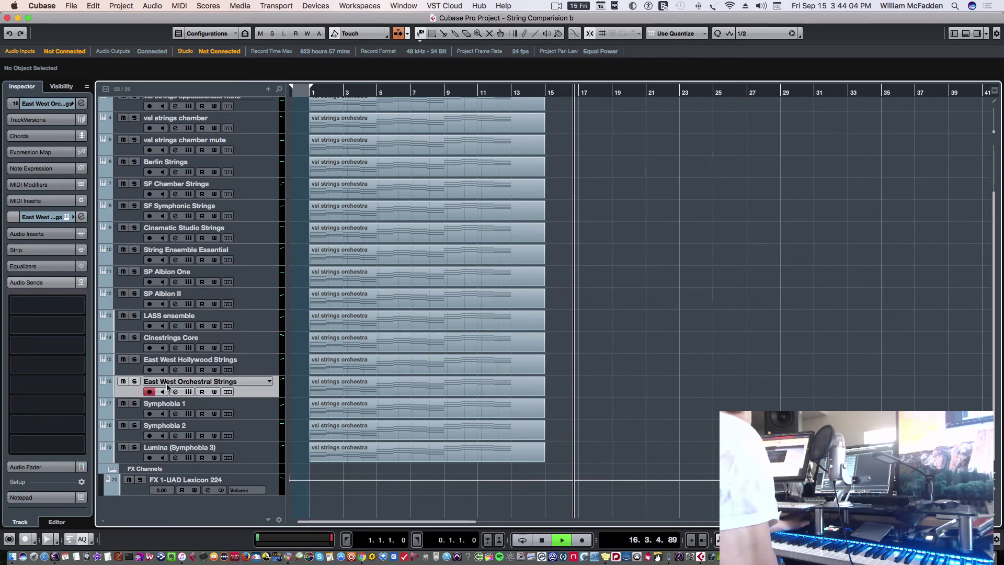
{"action": "left_click", "coordinate": [135, 384]}
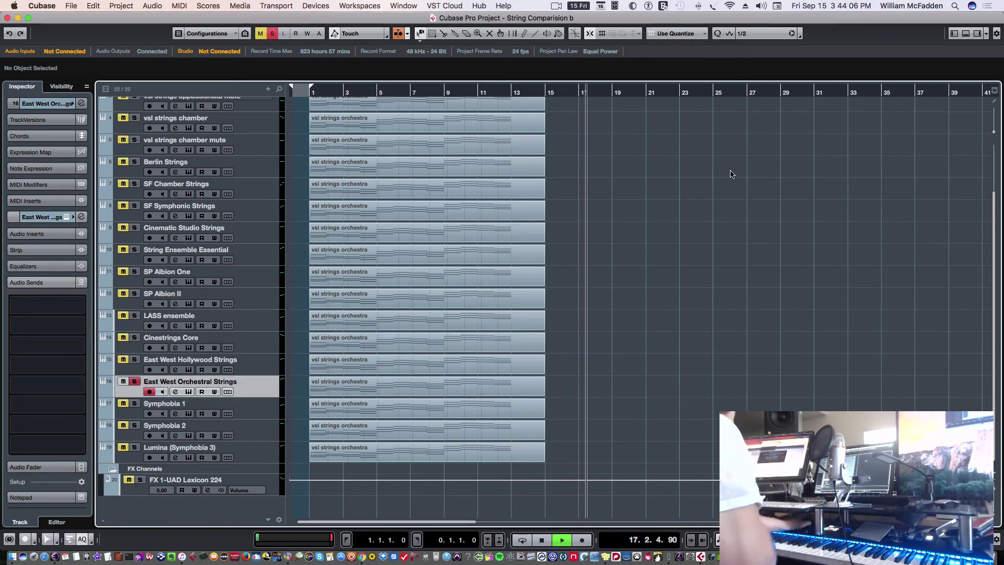
{"action": "key", "text": "Home"}
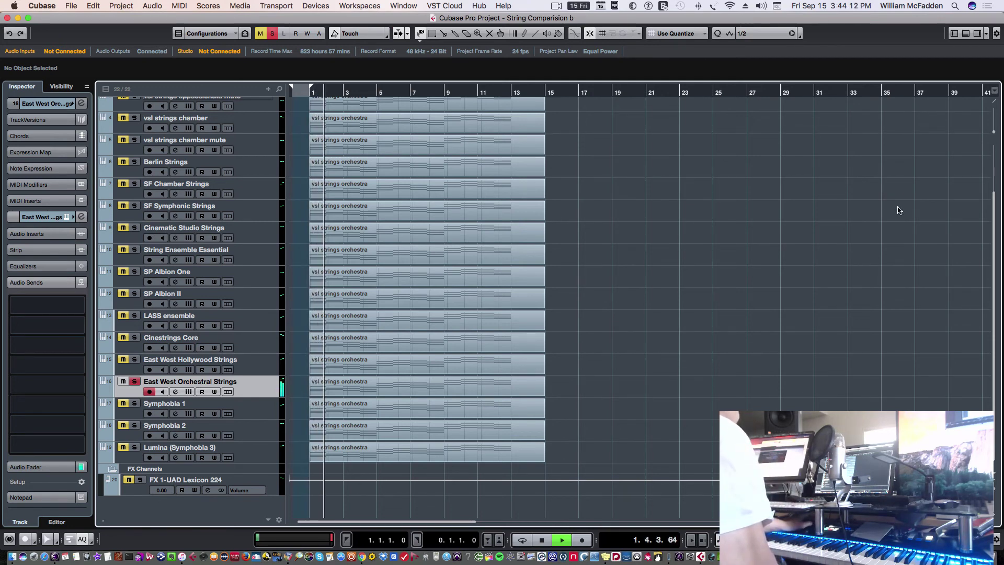
Open the East West Orchestral Strings instrument, examine its list of loaded patches, and close it
{"action": "left_click", "coordinate": [188, 392]}
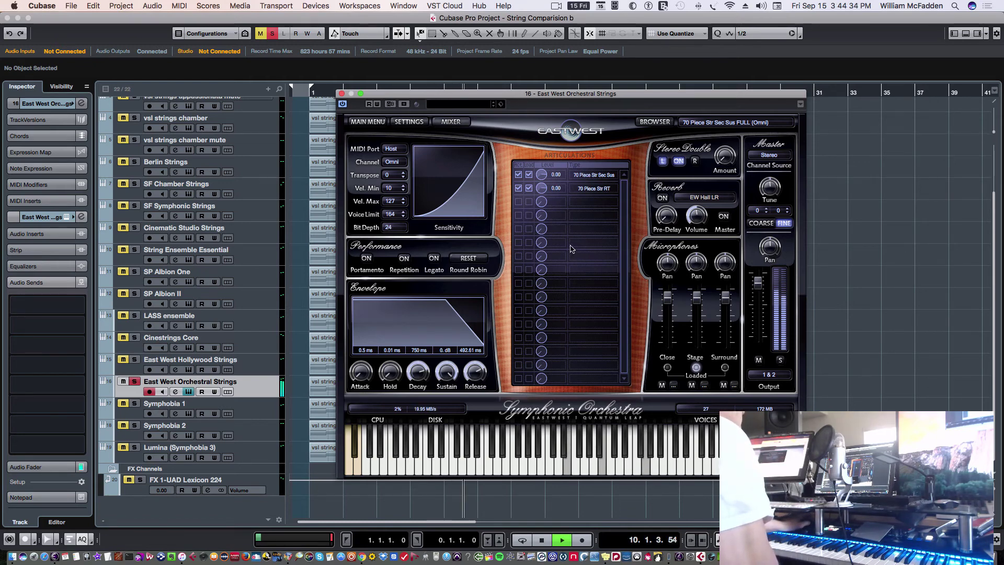
{"action": "left_click", "coordinate": [767, 124]}
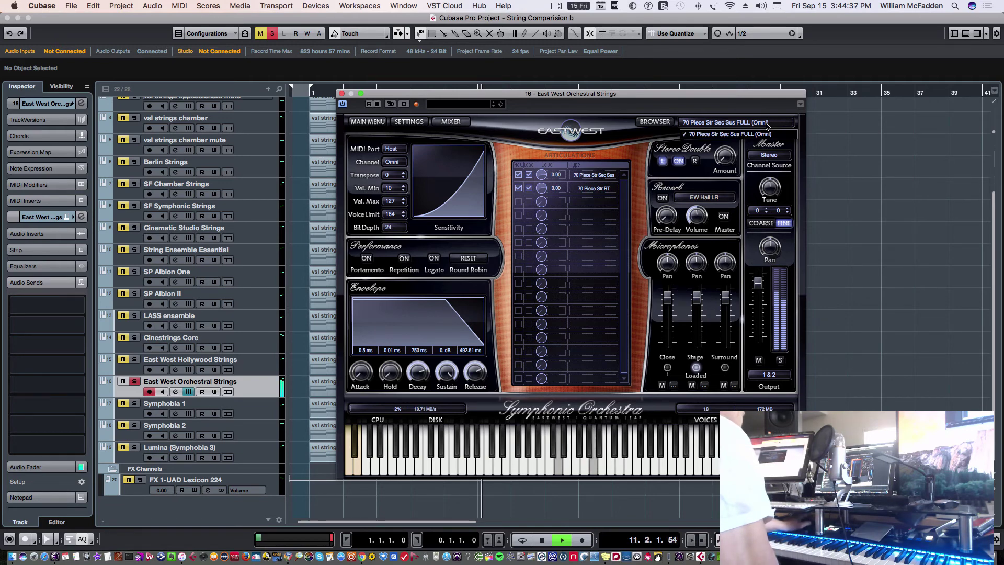
{"action": "left_click", "coordinate": [859, 151]}
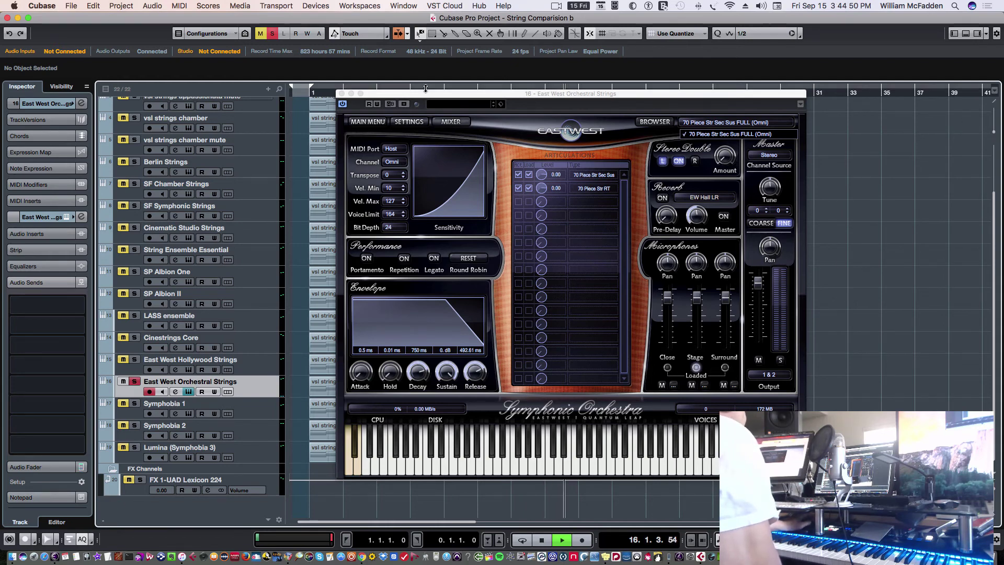
{"action": "left_click", "coordinate": [341, 93]}
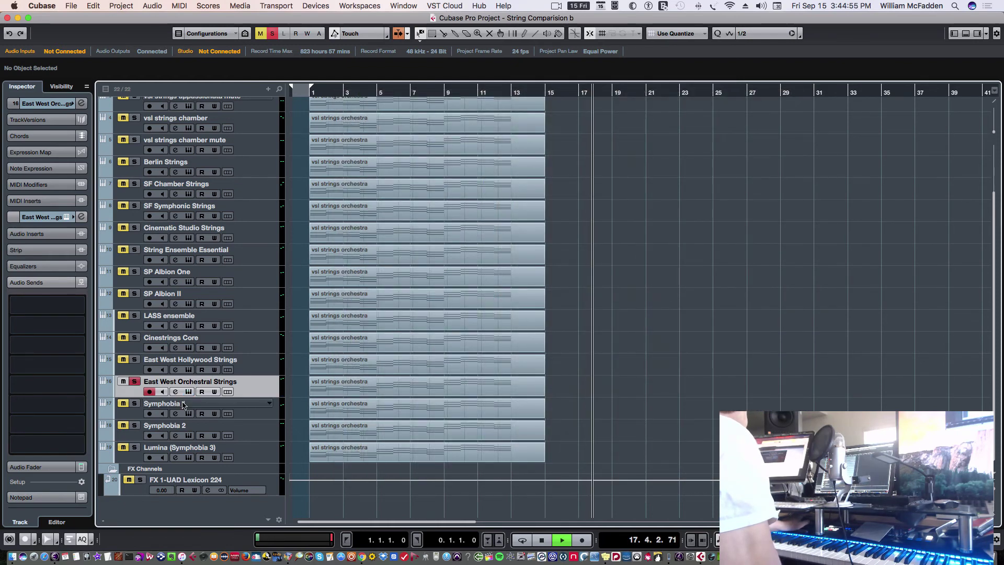
Unsolo East West Orchestral Strings, select and solo Symphobia 1, and play from the project start with its instrument shown
{"action": "left_click", "coordinate": [135, 381]}
{"action": "left_click", "coordinate": [241, 414]}
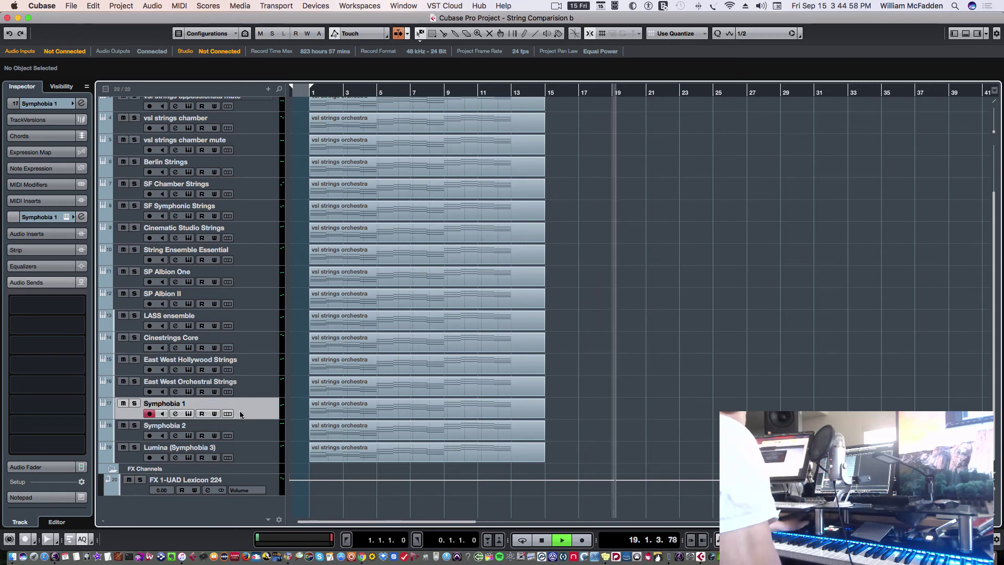
{"action": "left_click", "coordinate": [135, 403]}
{"action": "key", "text": "Home"}
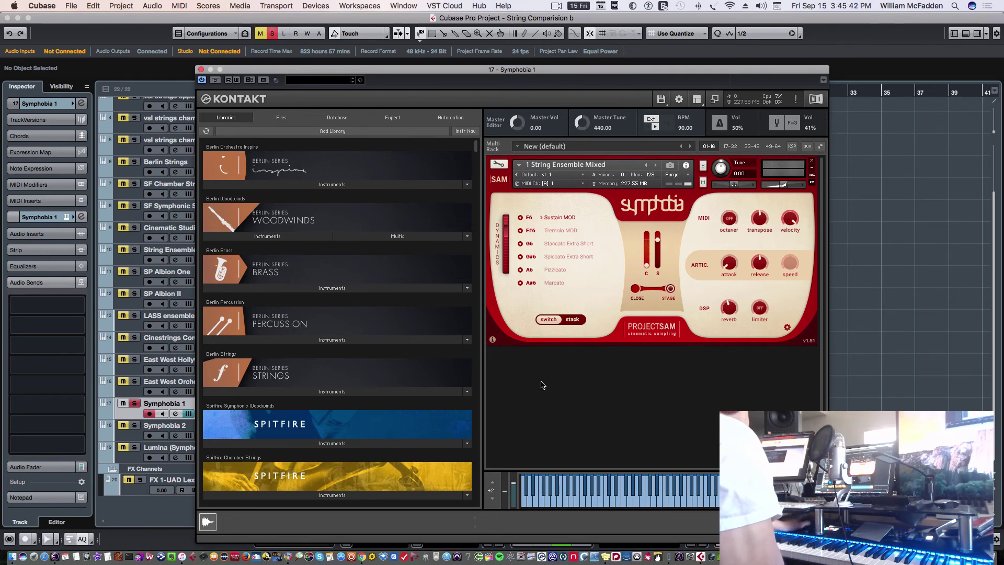
Close the Symphobia 1 instrument, switch the solo to Symphobia 2, and play from the project start with its instrument shown
{"action": "left_click", "coordinate": [201, 70]}
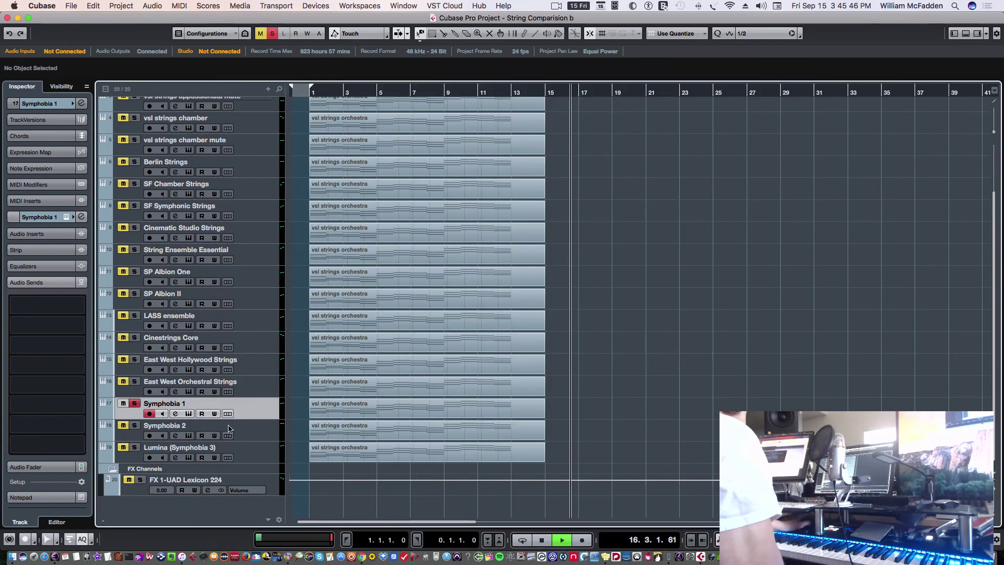
{"action": "left_click", "coordinate": [138, 438]}
{"action": "left_click", "coordinate": [134, 404]}
{"action": "left_click", "coordinate": [134, 426]}
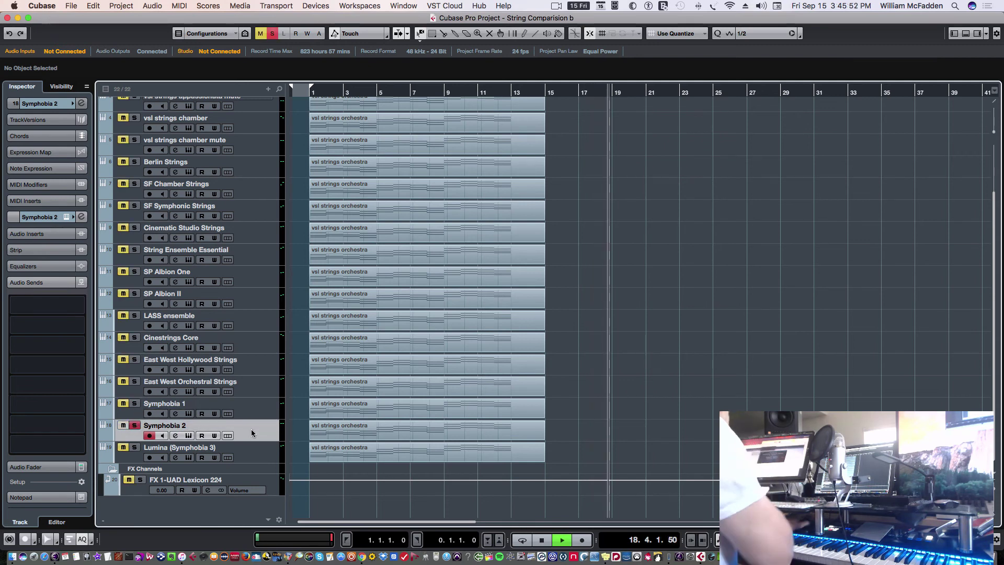
{"action": "key", "text": "Home"}
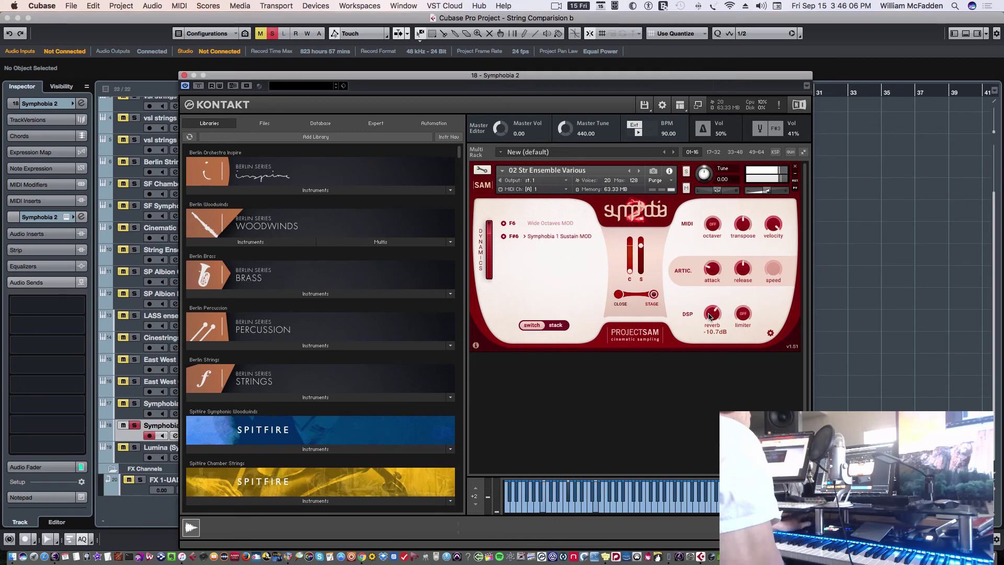
Raise the reverb in the Symphobia 2 instrument to about -8.7 dB and close the instrument
{"action": "scroll", "coordinate": [709, 316], "scroll_direction": "down", "scroll_amount": 2}
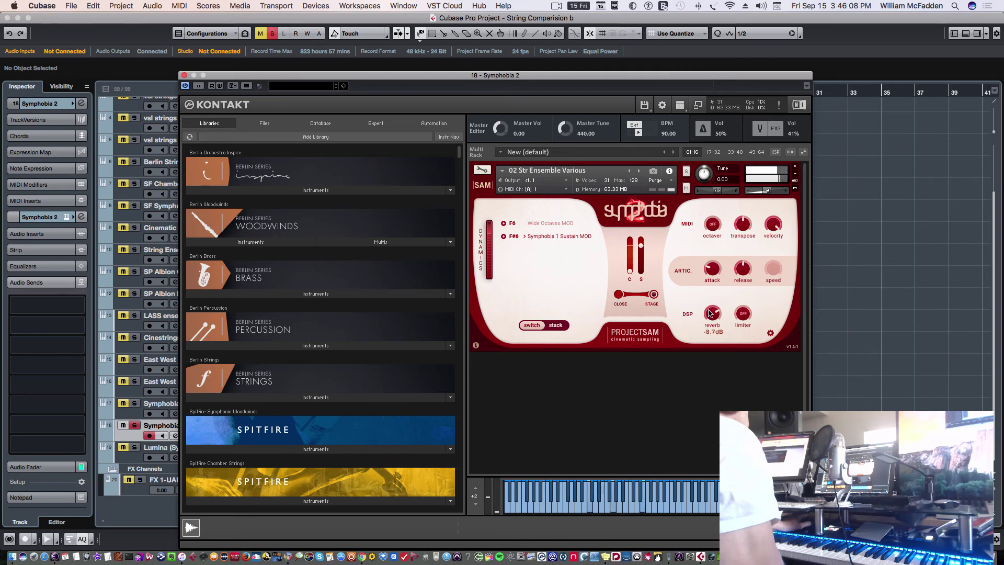
{"action": "scroll", "coordinate": [709, 312], "scroll_direction": "up", "scroll_amount": 1}
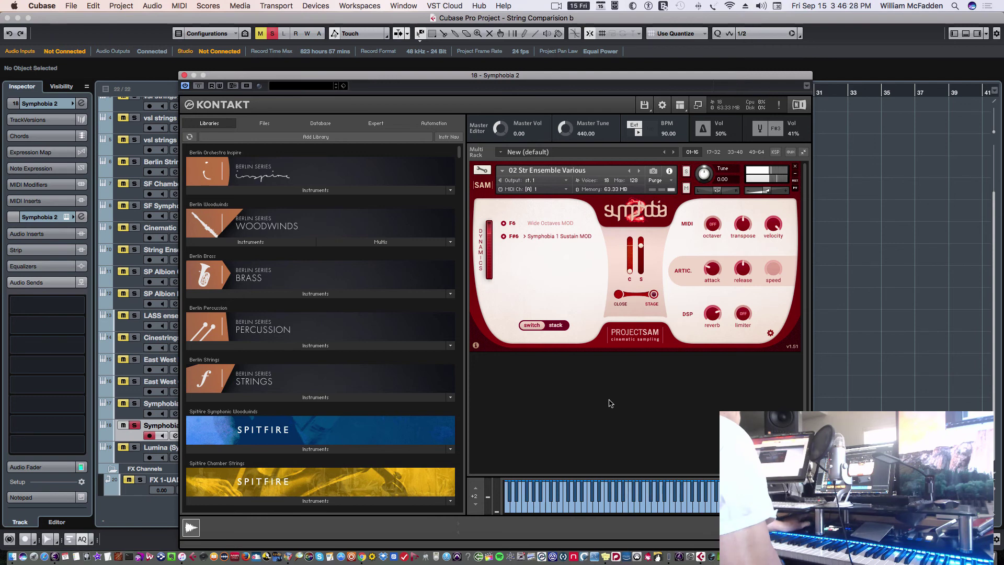
{"action": "left_click", "coordinate": [184, 76]}
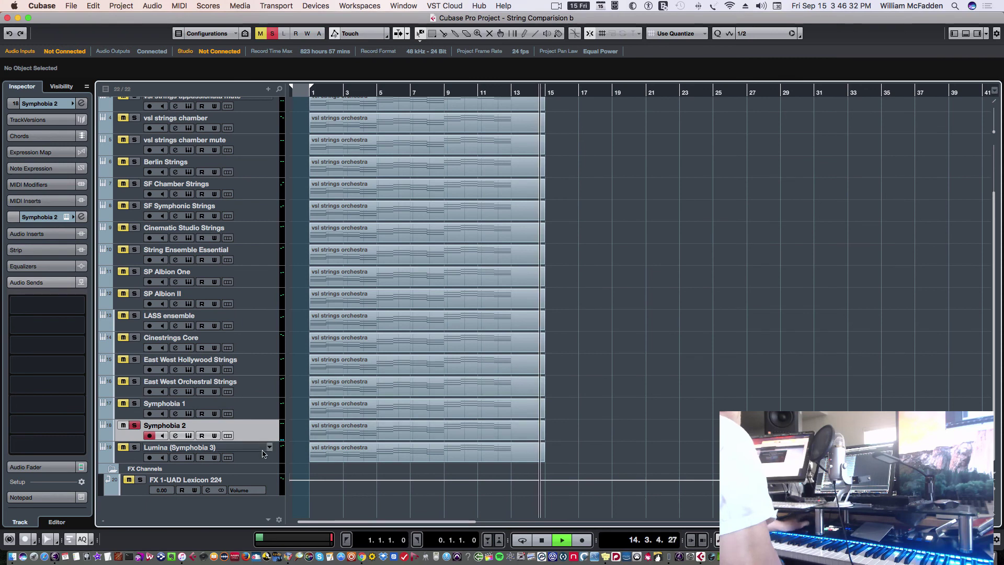
Switch the solo from Symphobia 2 to Lumina (Symphobia 3) and play from the project start with its instrument shown
{"action": "left_click", "coordinate": [134, 425]}
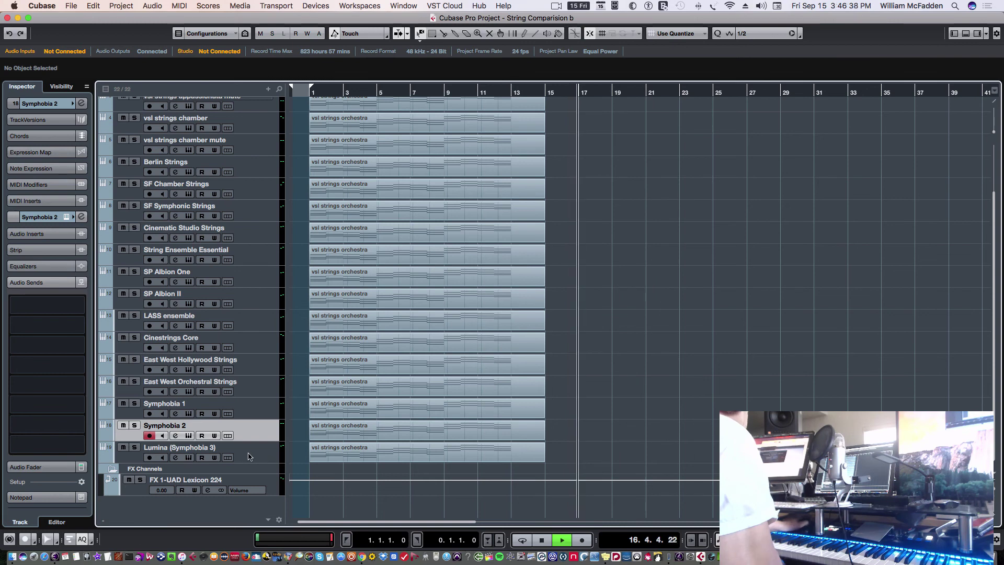
{"action": "left_click", "coordinate": [135, 448]}
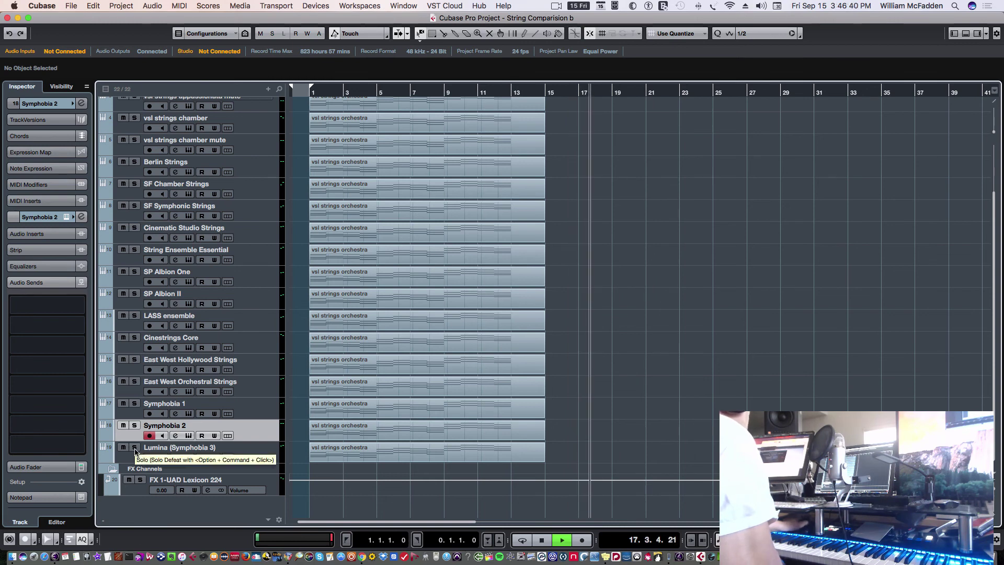
{"action": "left_click", "coordinate": [264, 458]}
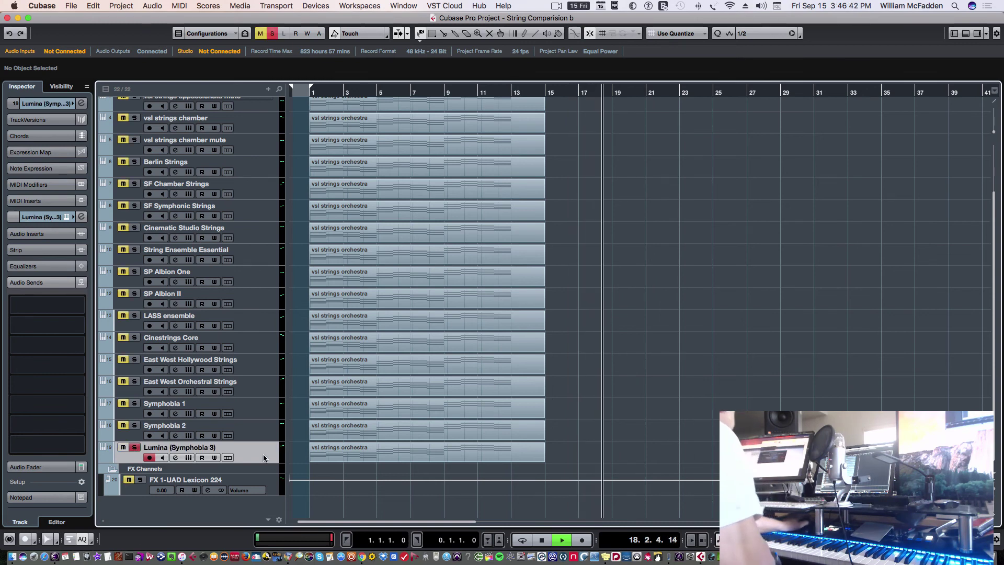
{"action": "key", "text": "Home"}
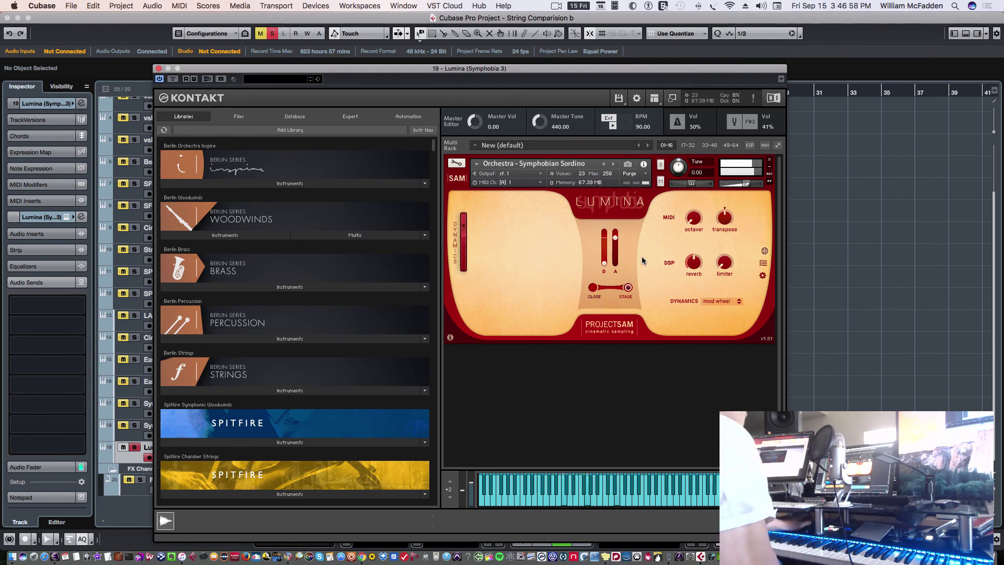
Set Lumina's microphone mix about midway between Close and Stage and close the instrument
{"action": "scroll", "coordinate": [692, 265], "scroll_direction": "down", "scroll_amount": 2}
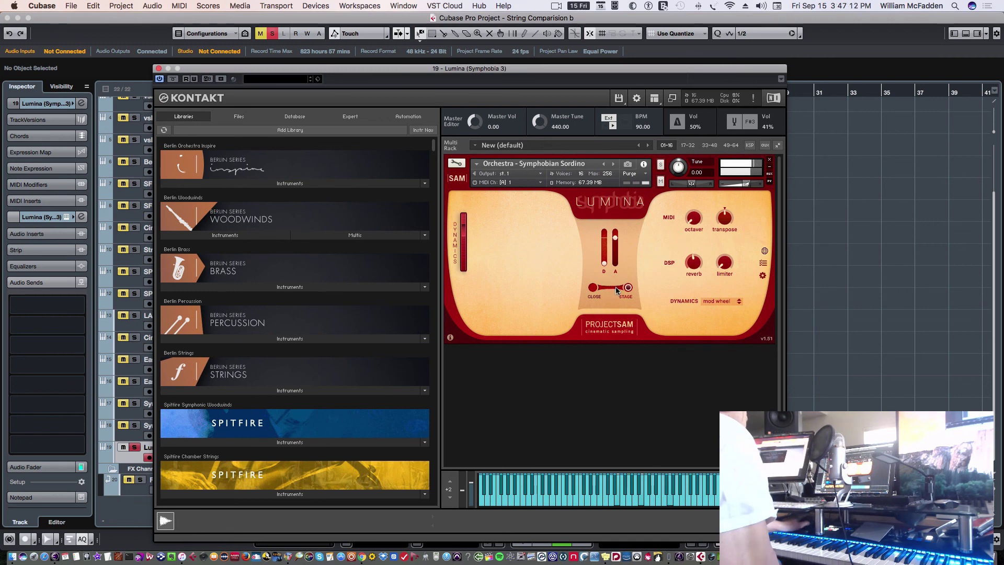
{"action": "left_click_drag", "start_coordinate": [616, 290], "coordinate": [606, 290]}
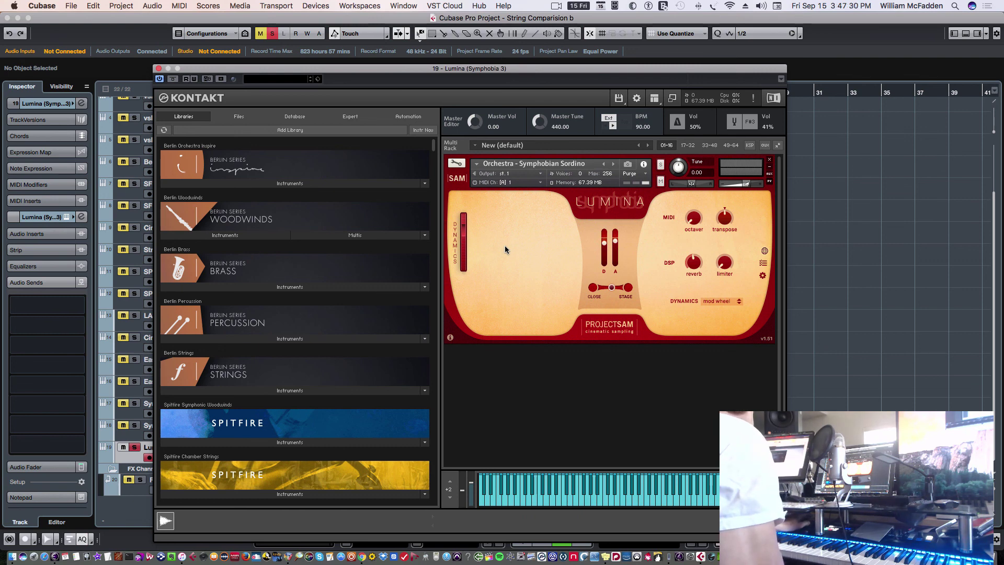
{"action": "left_click", "coordinate": [159, 69]}
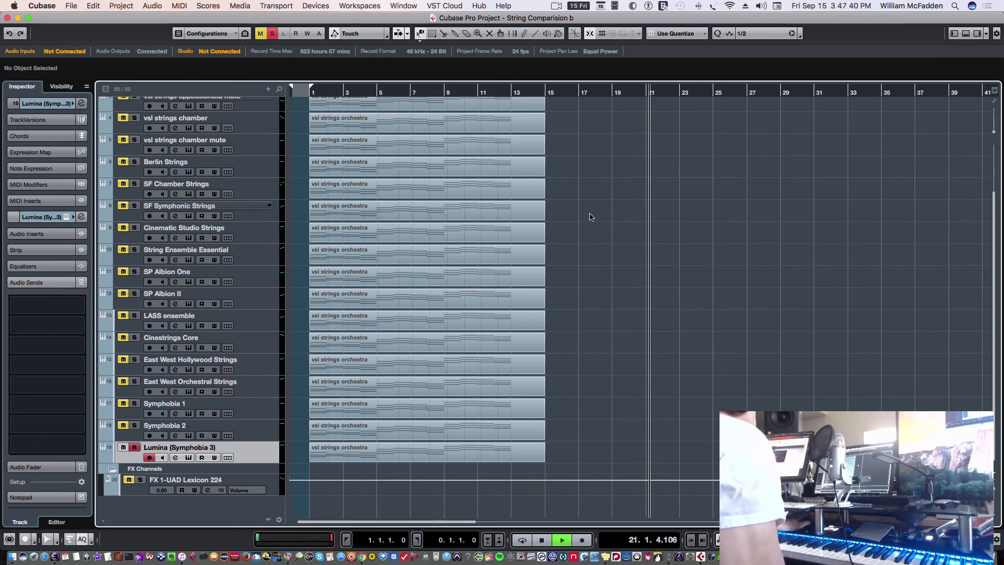
{"action": "scroll", "coordinate": [590, 217], "scroll_direction": "up", "scroll_amount": 1}
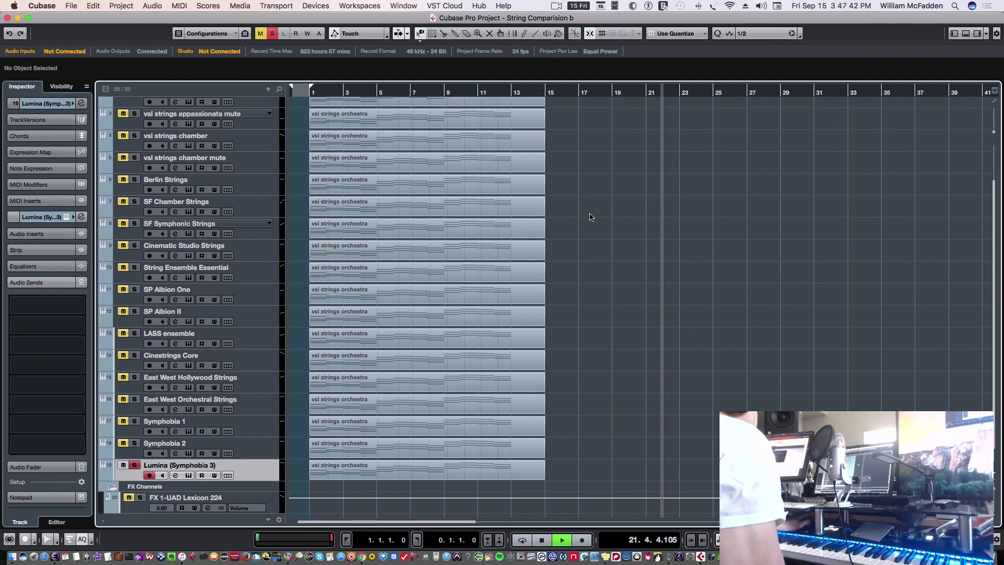
{"action": "scroll", "coordinate": [590, 217], "scroll_direction": "down", "scroll_amount": 1}
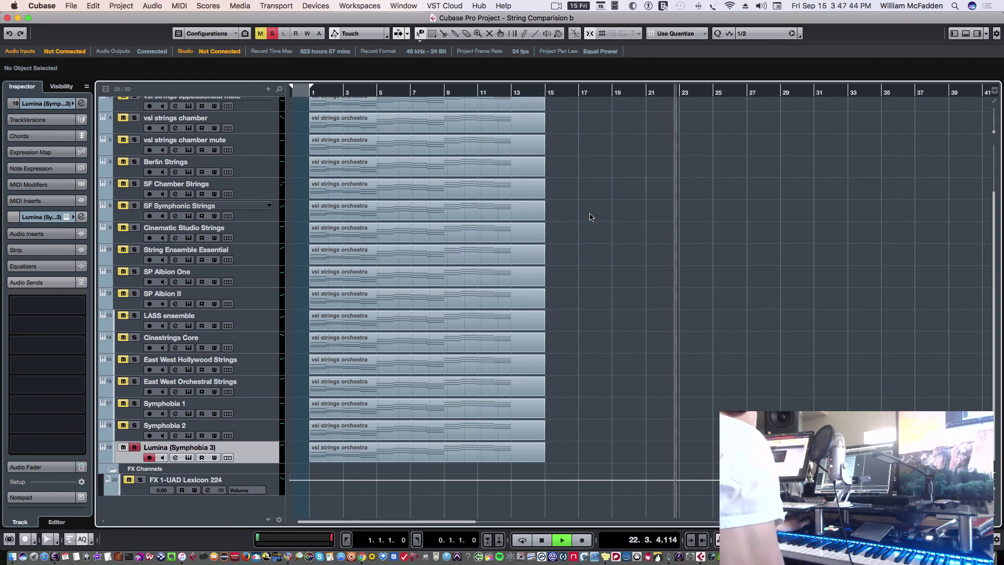
{"action": "scroll", "coordinate": [590, 217], "scroll_direction": "up", "scroll_amount": 4}
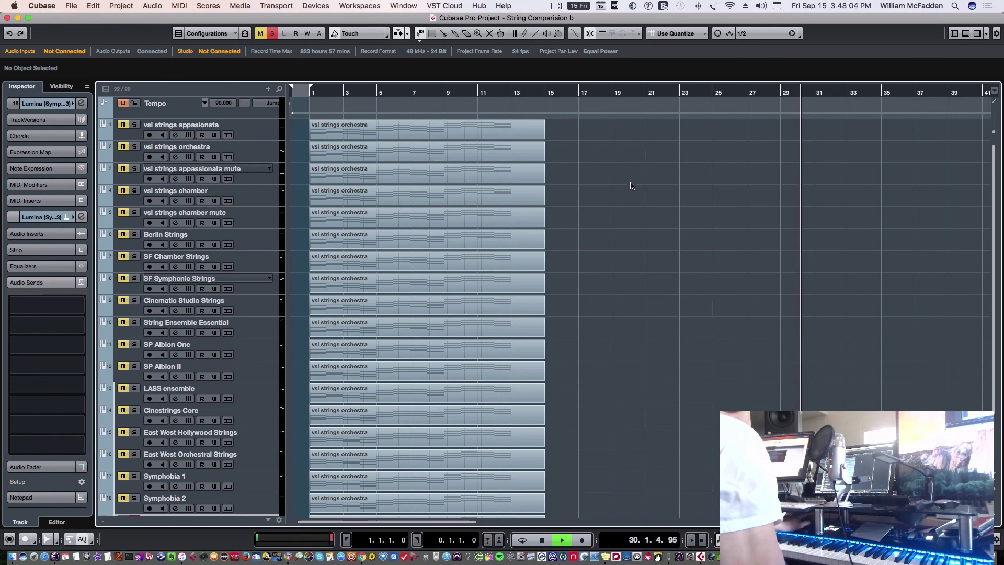
{"action": "scroll", "coordinate": [632, 185], "scroll_direction": "down", "scroll_amount": 5}
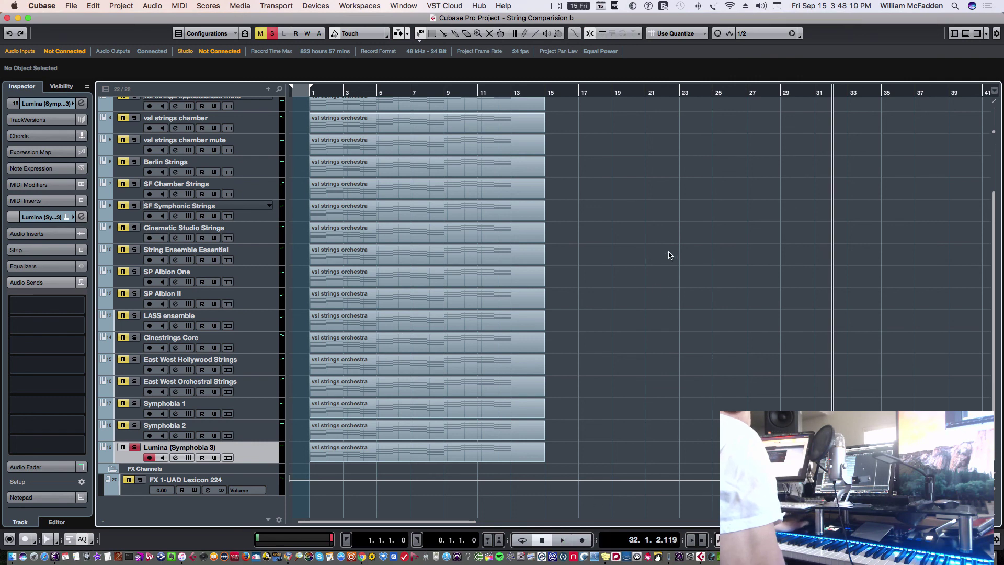
Shift the project window slightly aside, switch to Camtasia 2, and stop the screen recording
{"action": "left_click_drag", "start_coordinate": [45, 19], "coordinate": [72, 18]}
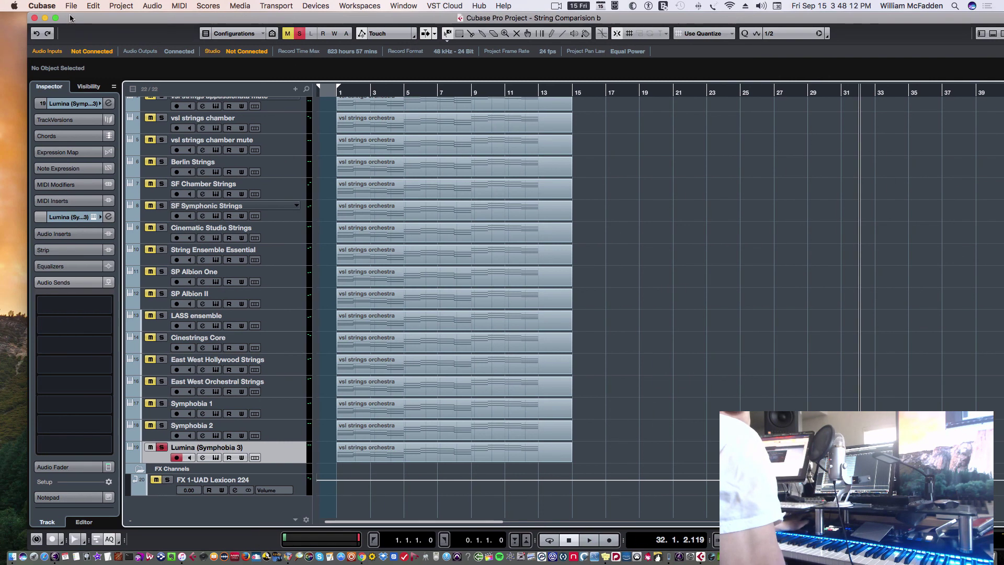
{"action": "left_click", "coordinate": [71, 7]}
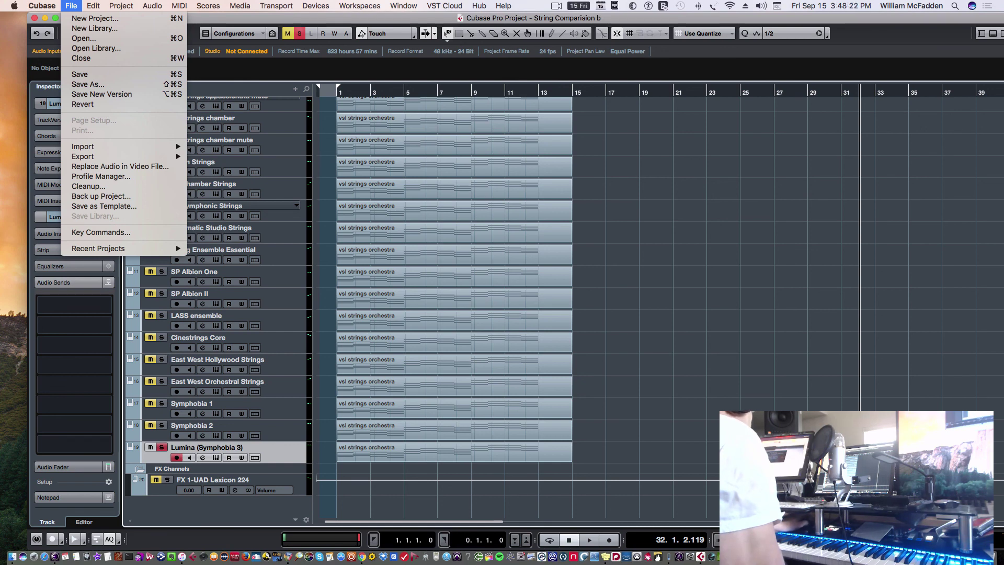
{"action": "left_click", "coordinate": [309, 7]}
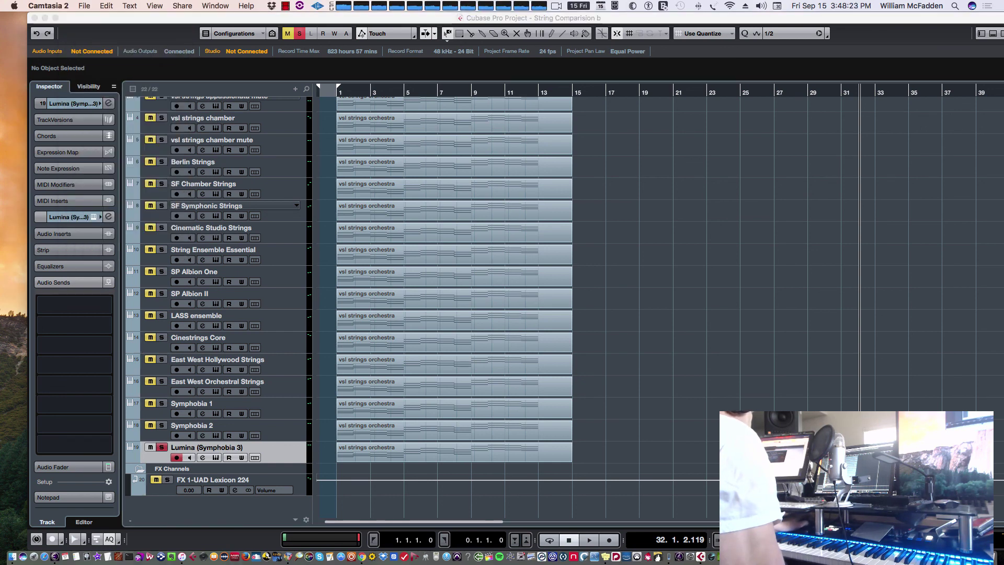
{"action": "left_click", "coordinate": [285, 6]}
{"action": "left_click", "coordinate": [287, 19]}
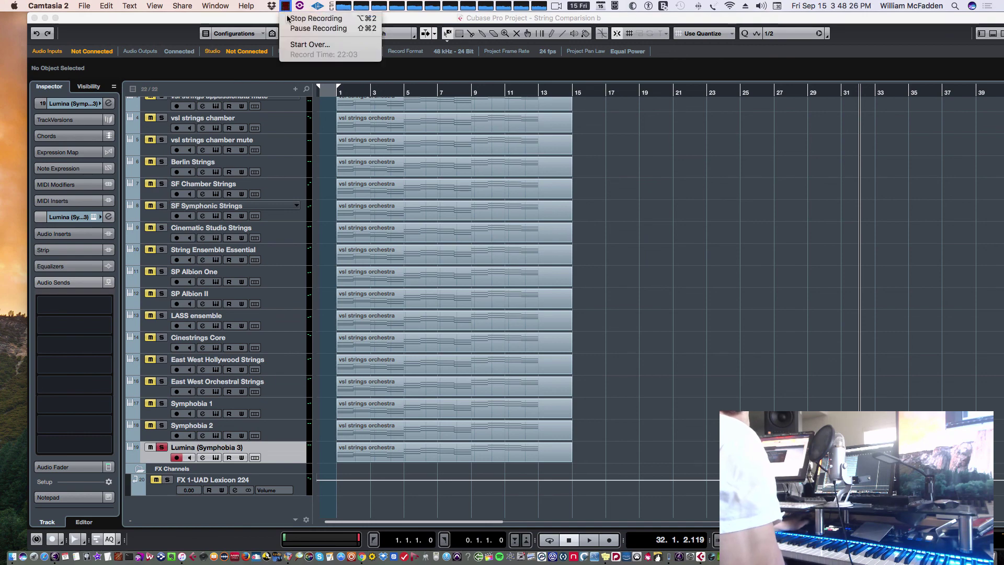